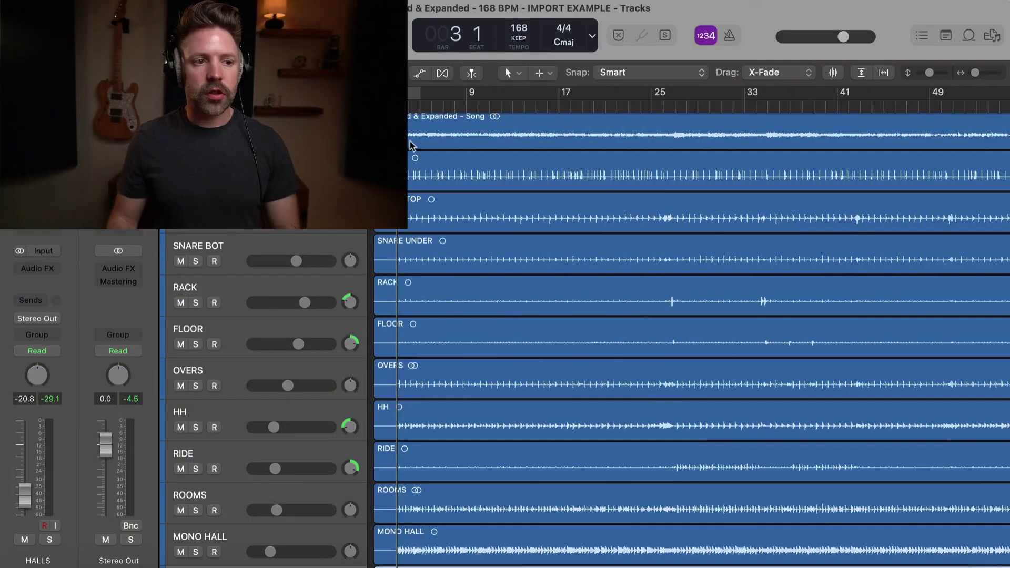
- Select all drum regions and play them back, checking the drum channels in the mixer
scroll(402, 255, down, 3)
scroll(404, 255, up, 3)
scroll(300, 247, down, 2)
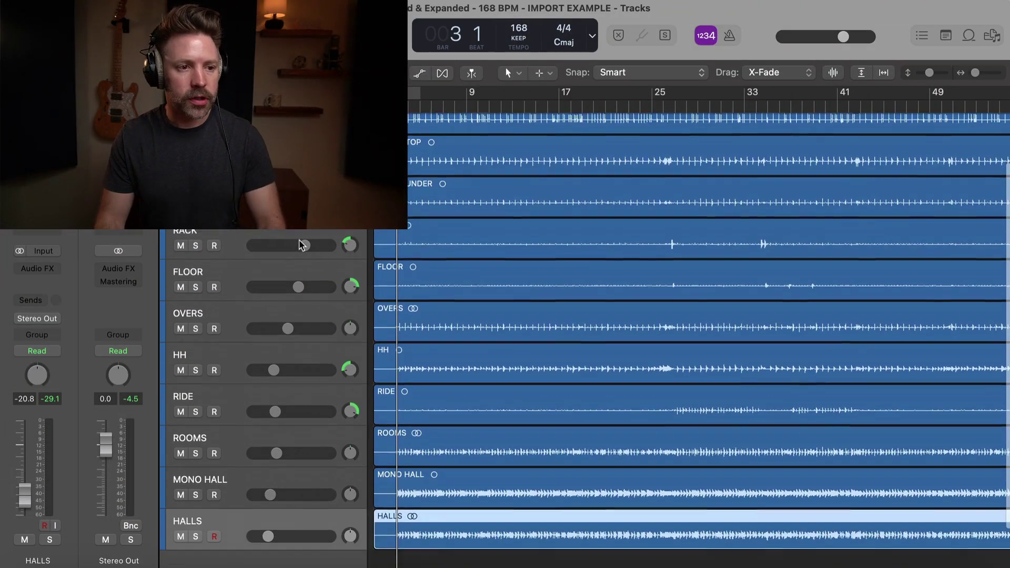
scroll(300, 252, up, 2)
key(super+a)
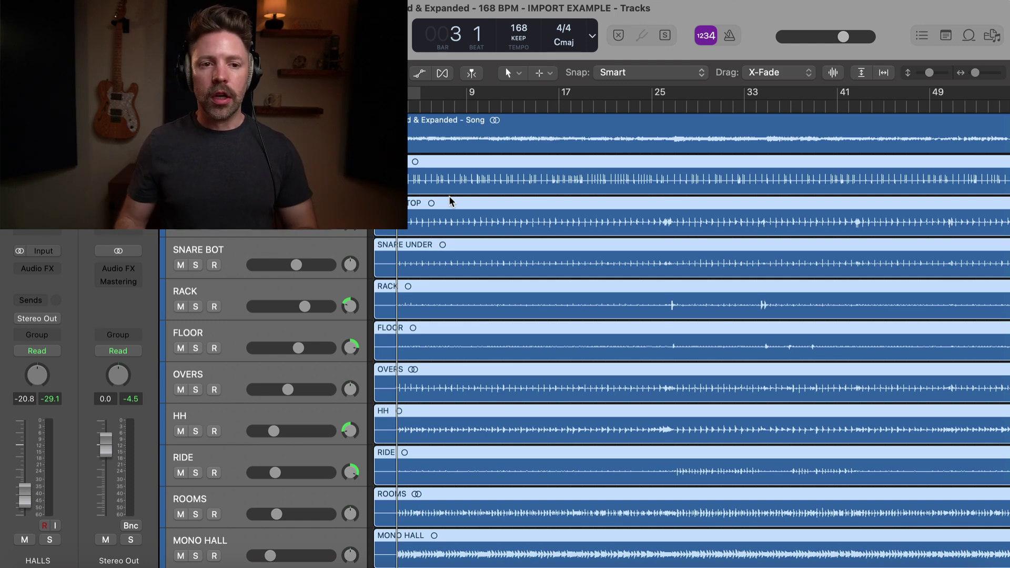
scroll(474, 221, down, 3)
key(space)
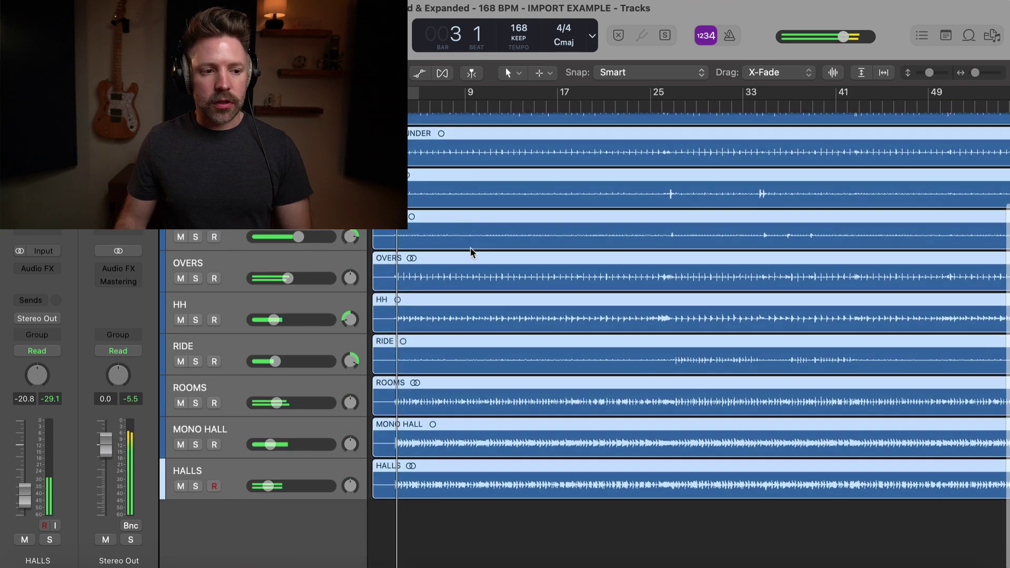
scroll(471, 253, up, 4)
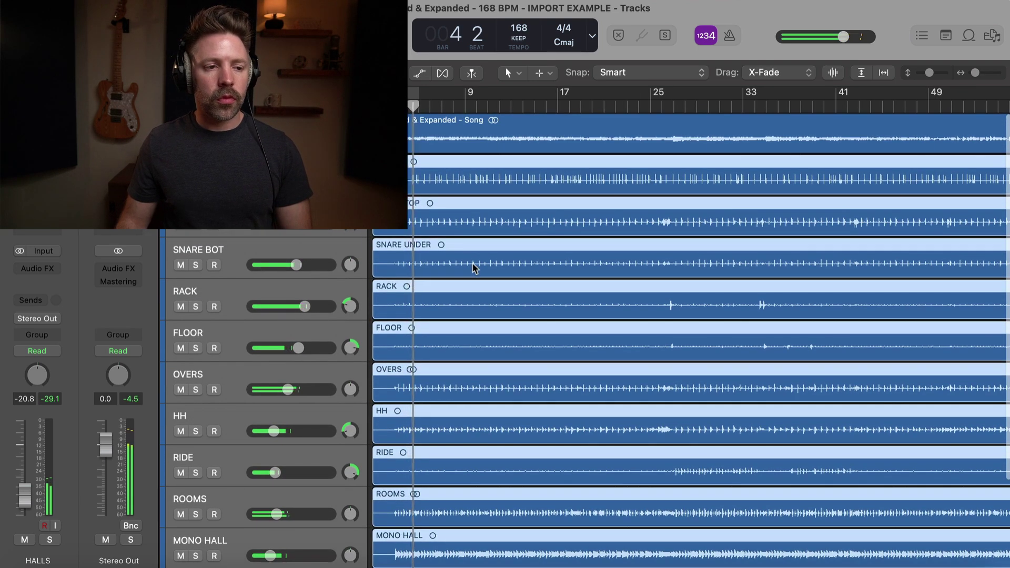
key(x)
key(space)
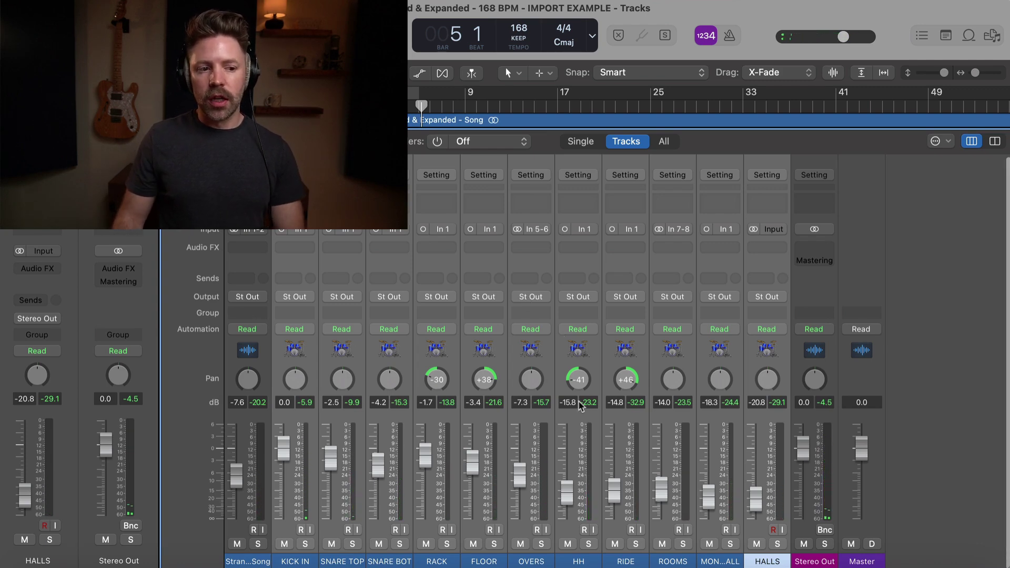
key(x)
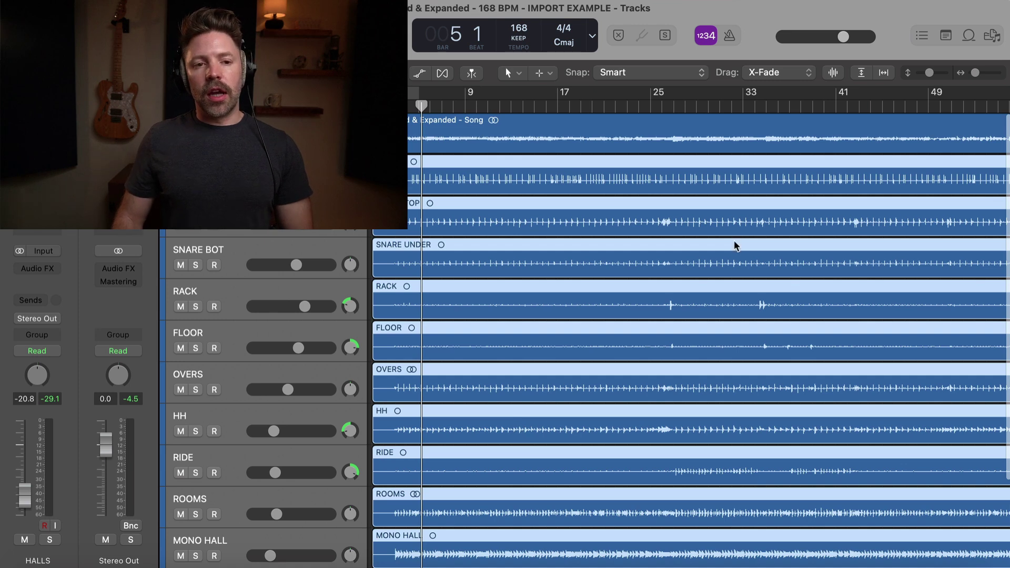
- In the file browser, go to the 2 EP folder and open the What I Learned (Nothing) project
click(989, 41)
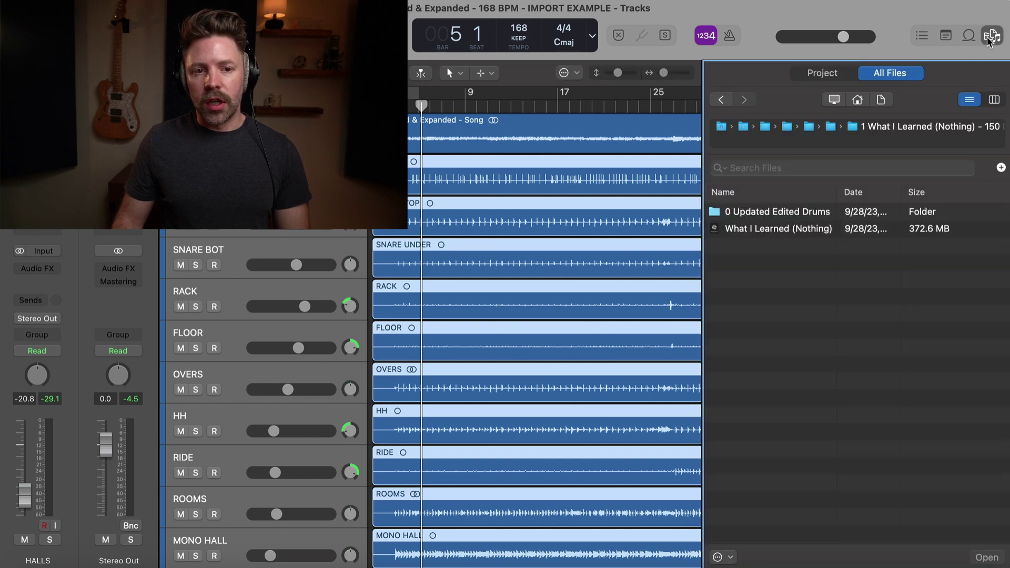
click(990, 40)
click(989, 39)
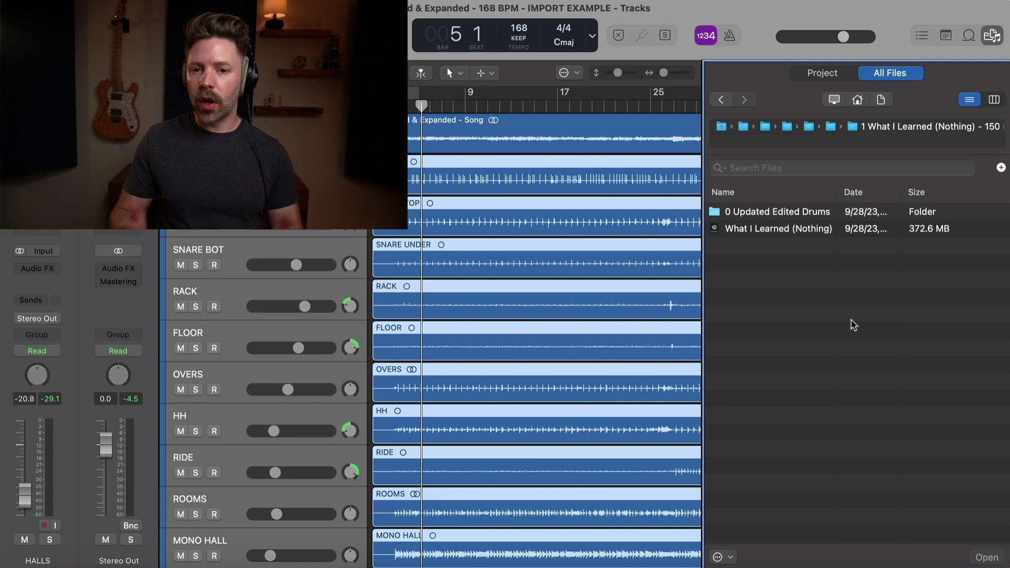
click(882, 101)
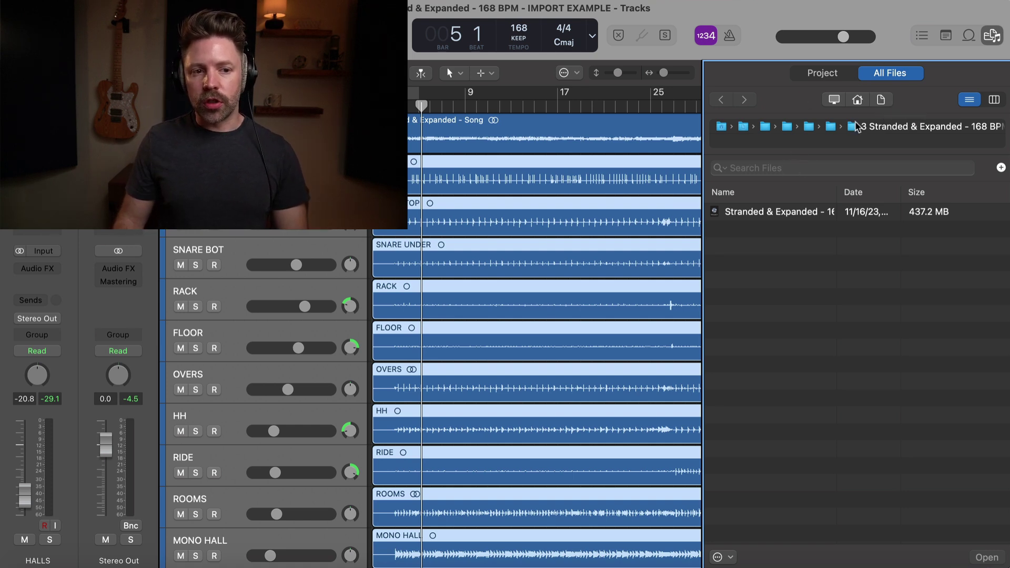
click(874, 131)
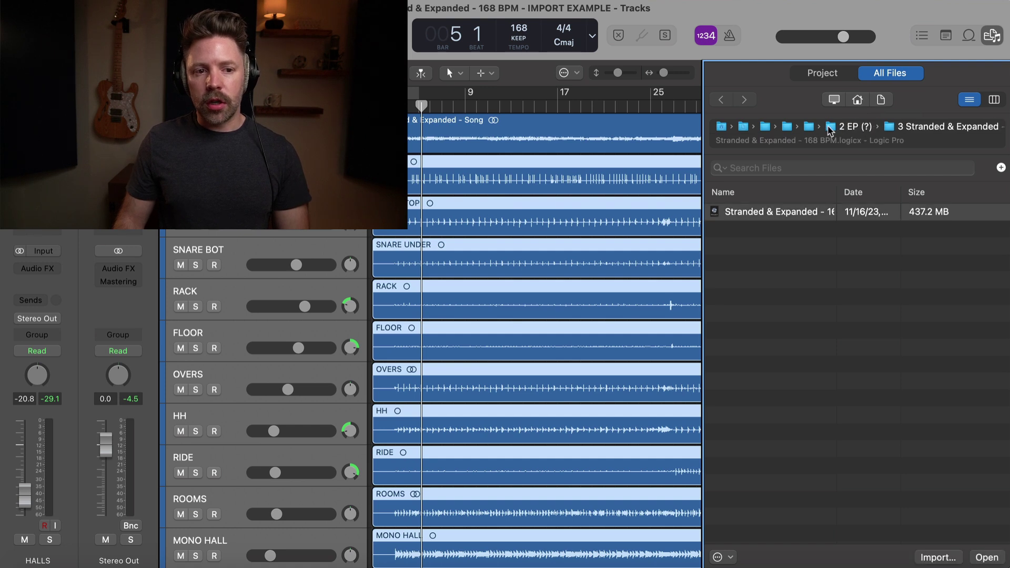
click(852, 130)
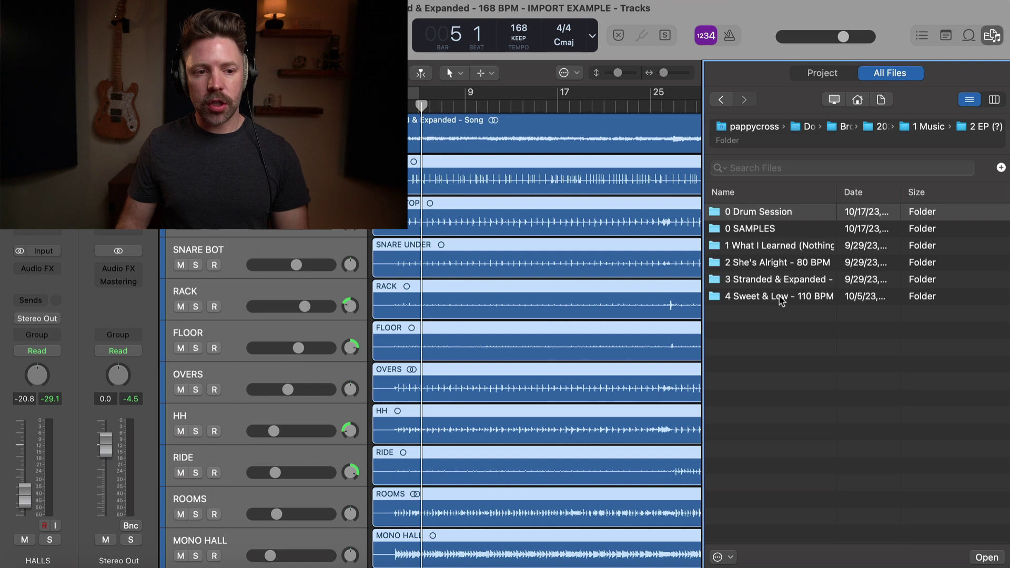
double_click(769, 246)
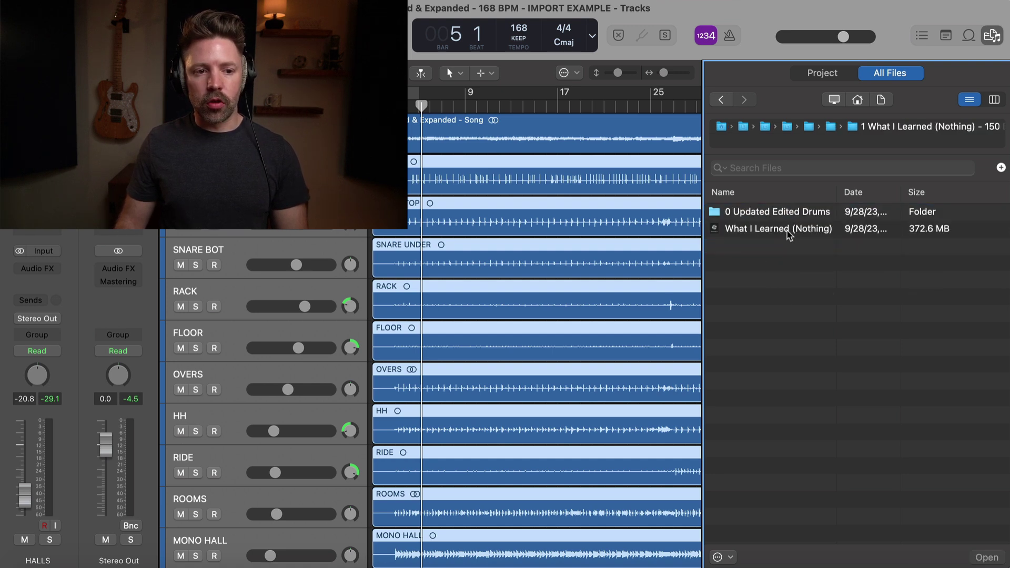
double_click(788, 232)
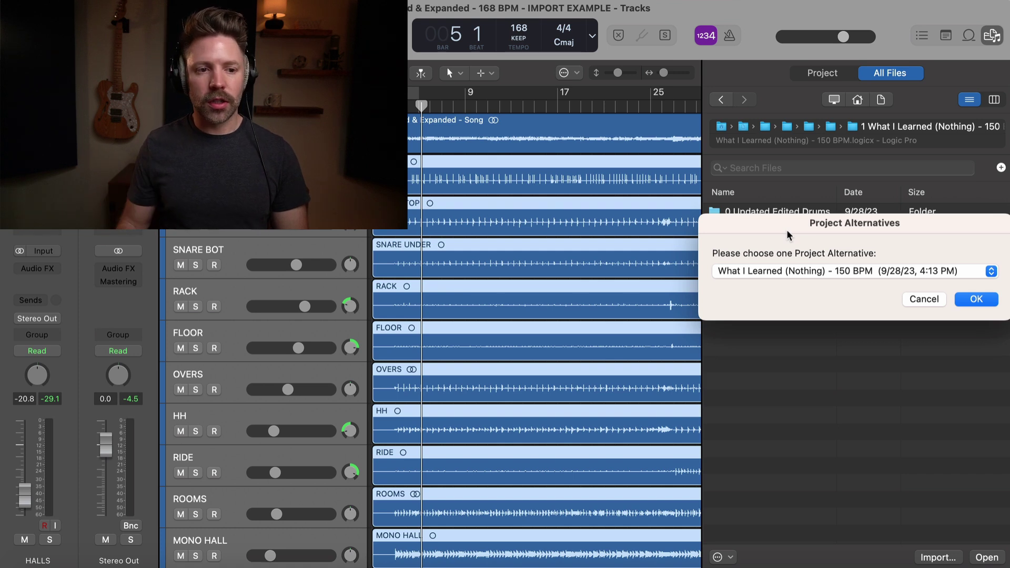
- Pick the DRUMS ONLY alternative instead of the 150 BPM version and confirm it
click(794, 276)
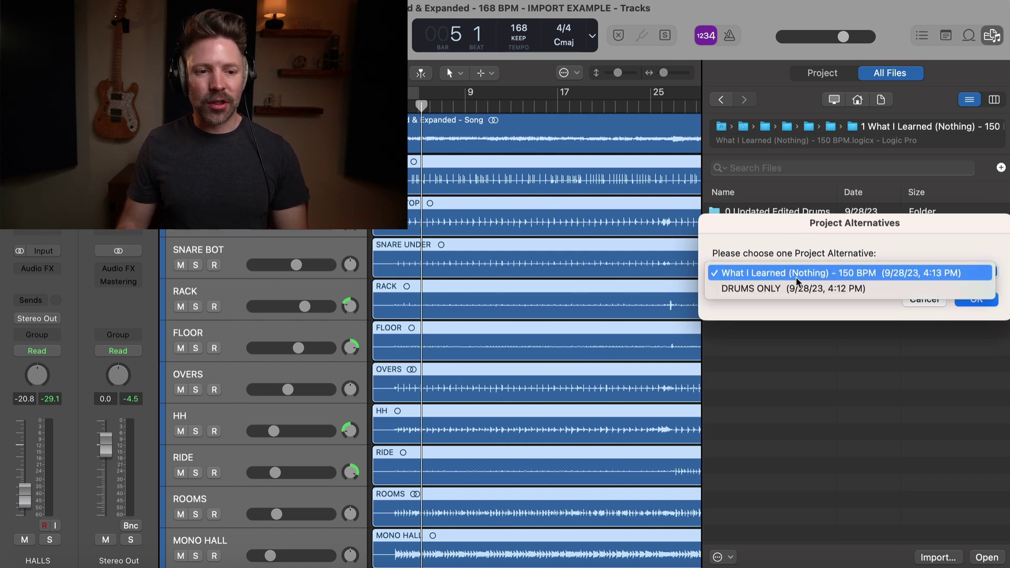
click(801, 272)
click(805, 274)
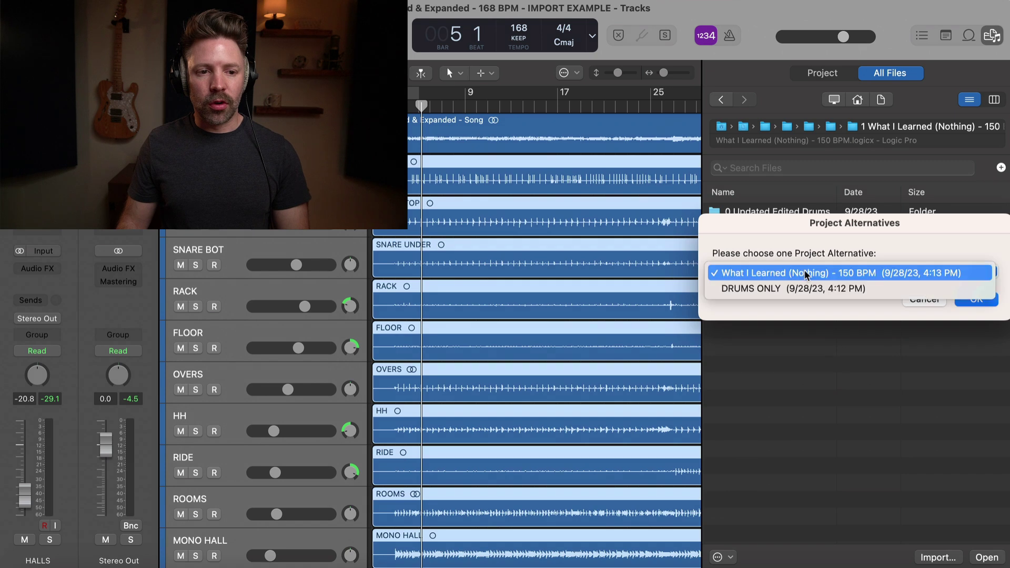
click(860, 289)
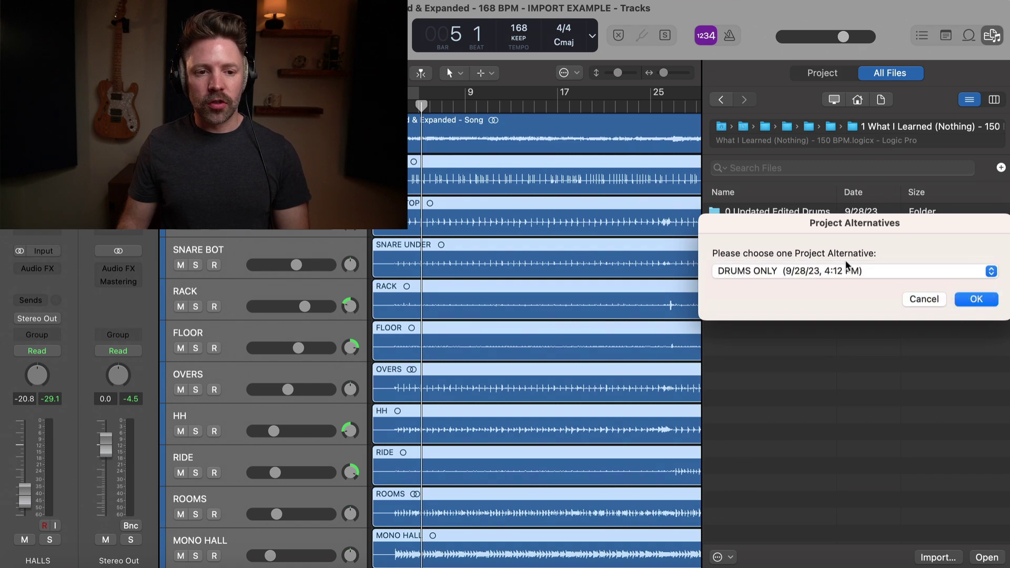
click(847, 270)
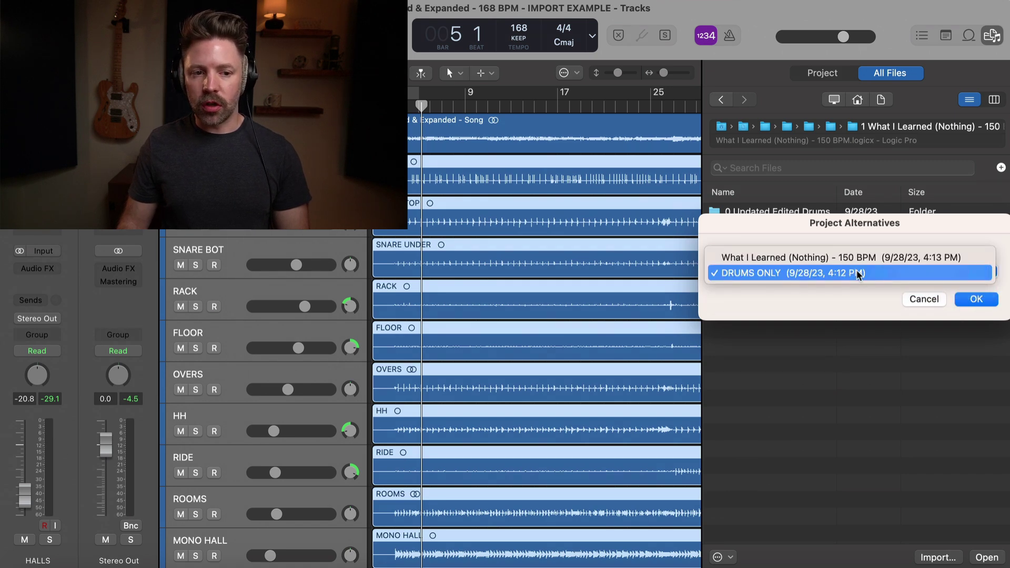
click(846, 279)
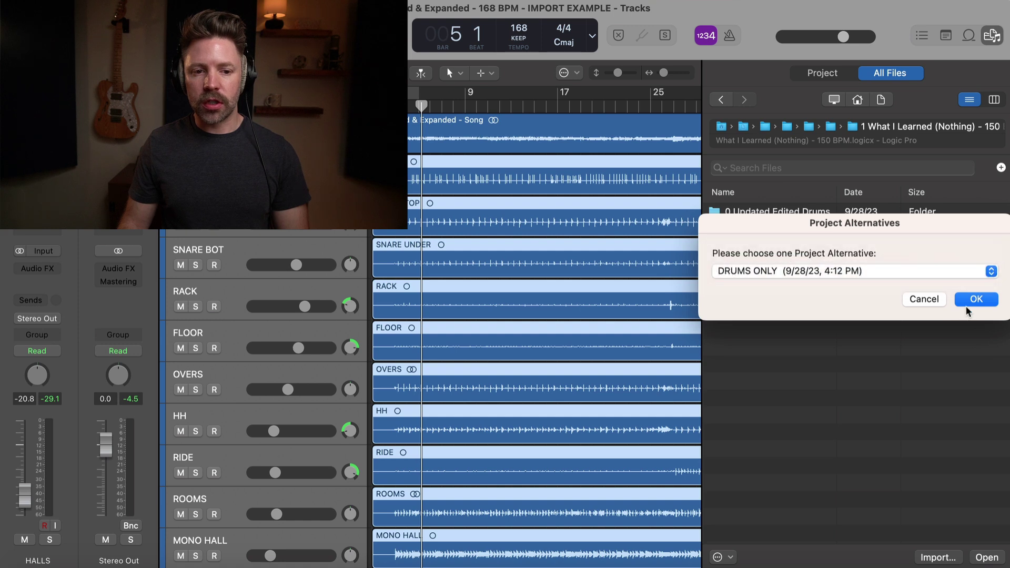
click(965, 314)
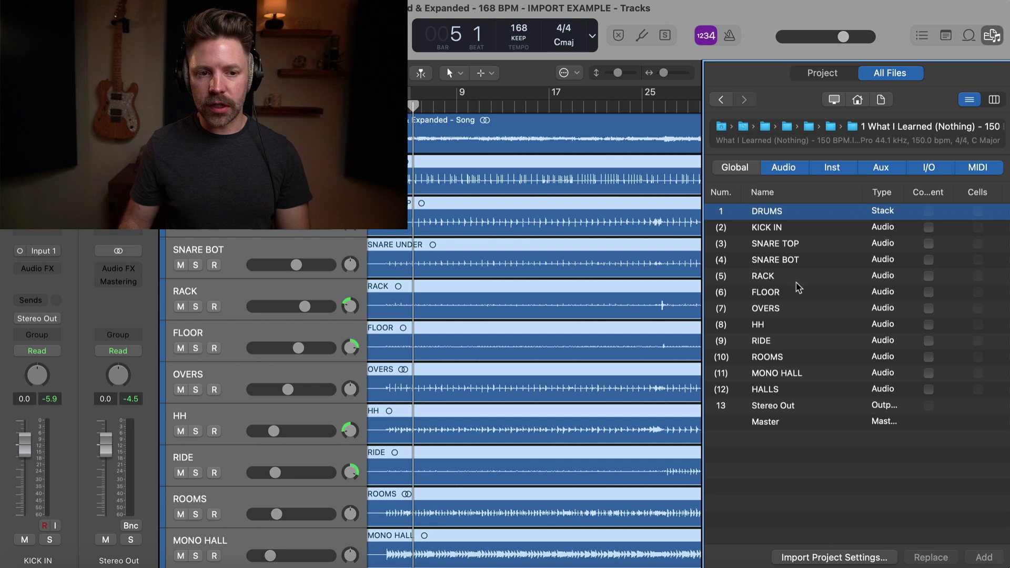
- Scroll the import list right to reveal the Plug-ins column and widen the Content column
scroll(868, 221, right, 2)
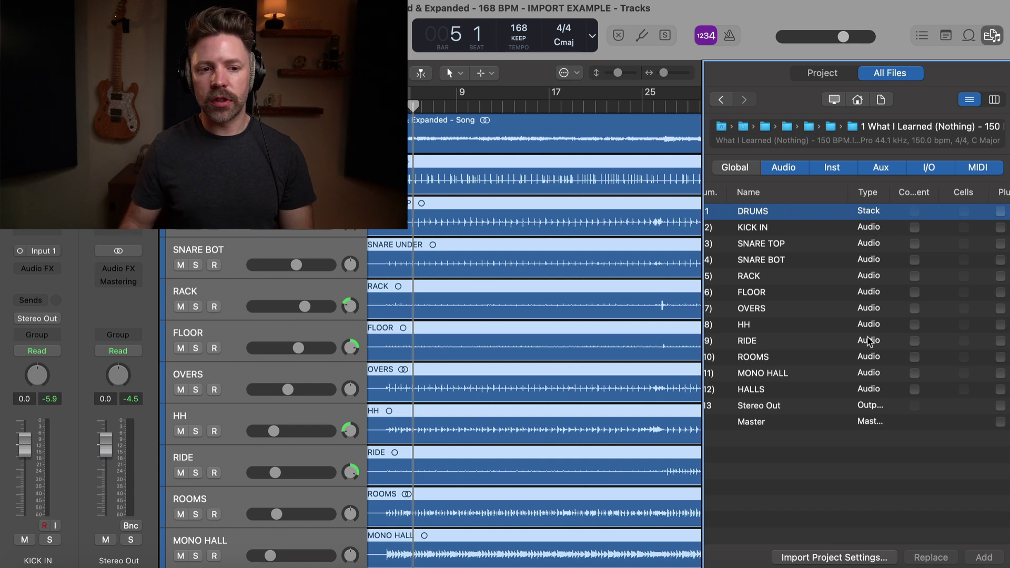
scroll(869, 342, right, 10)
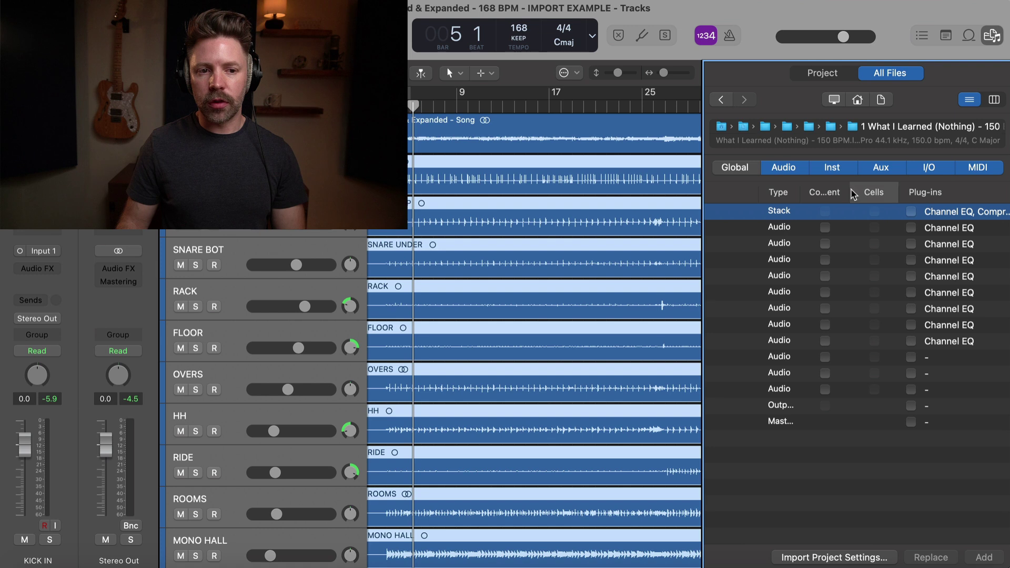
drag(850, 191, 862, 191)
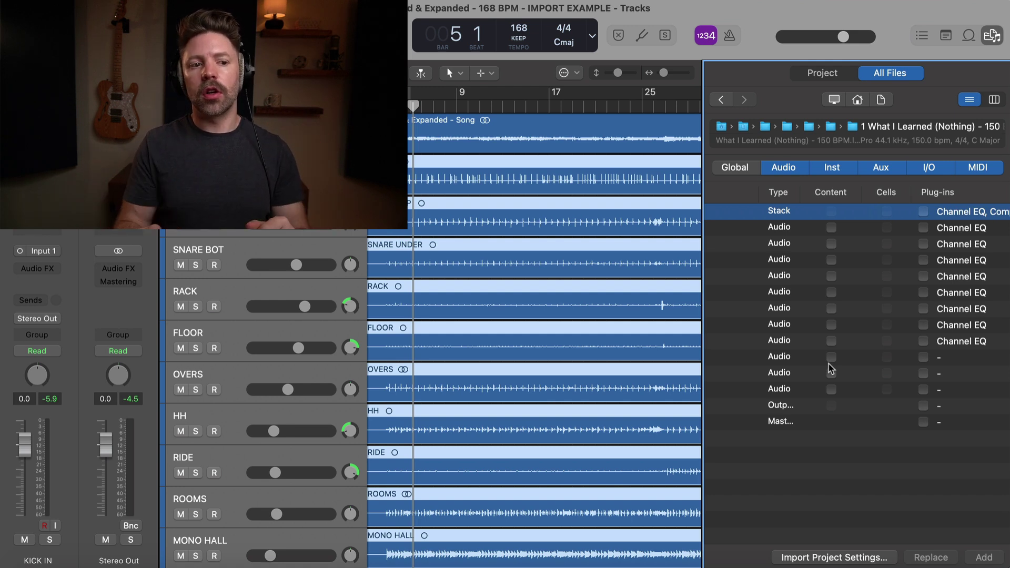
- Leave KICK IN's Content box unticked and look across the import list's columns
click(831, 228)
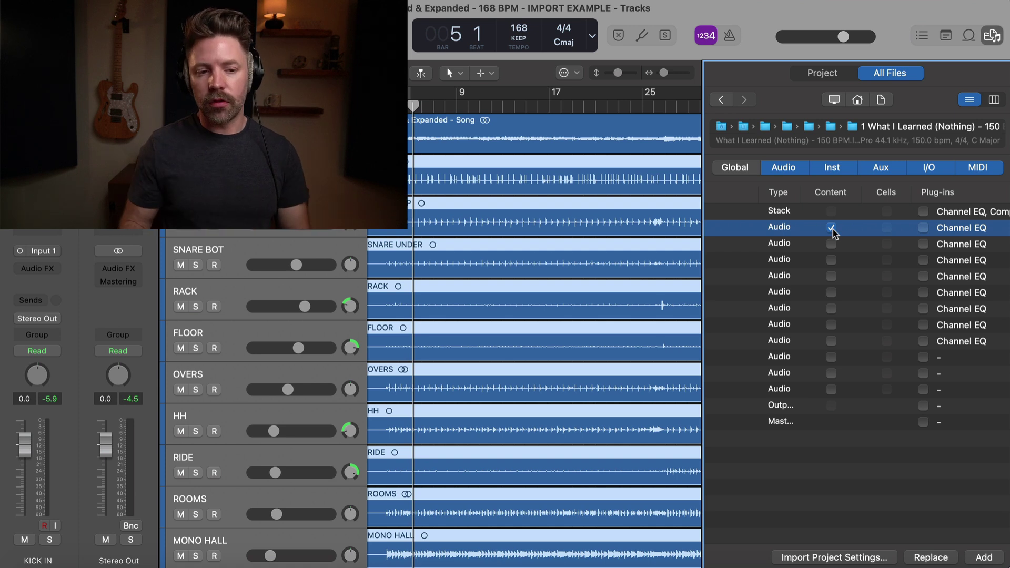
click(831, 227)
scroll(834, 232, right, 3)
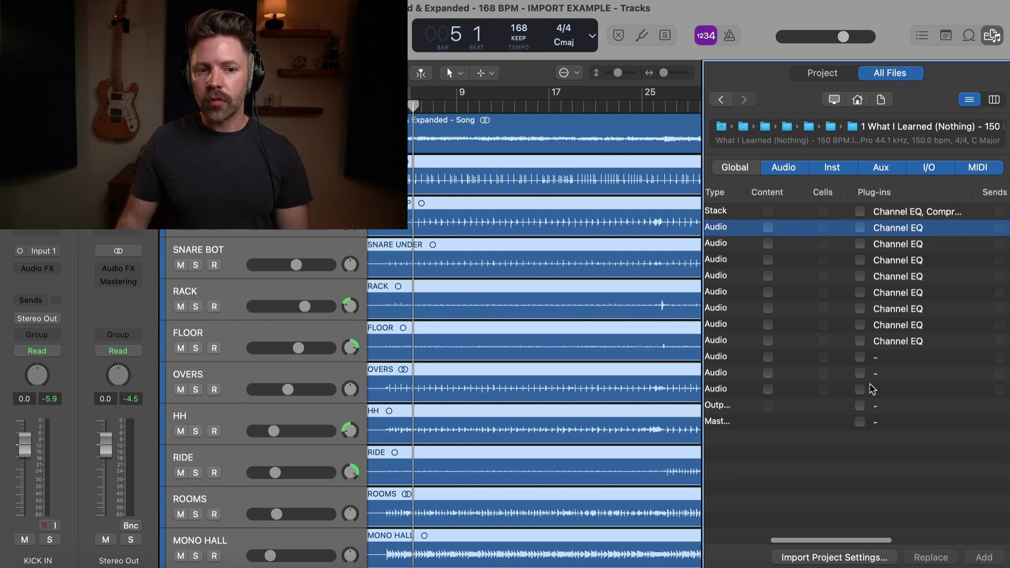
scroll(847, 295, right, 3)
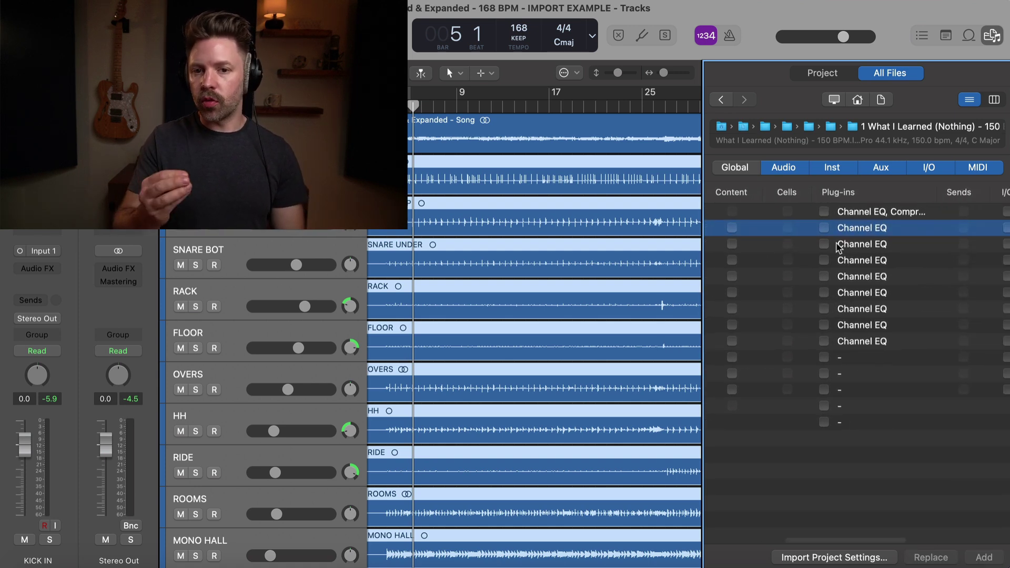
scroll(837, 247, right, 2)
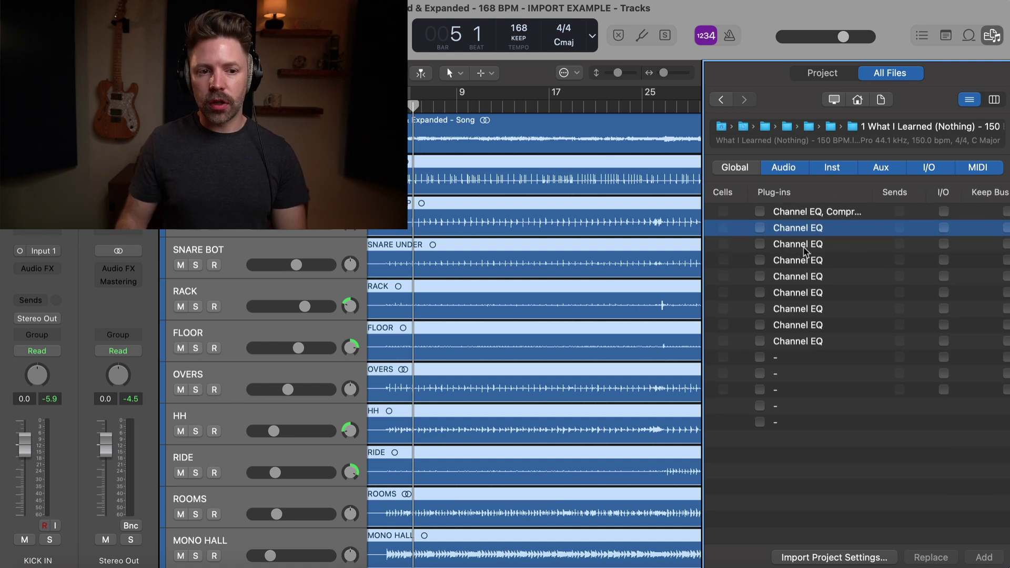
scroll(841, 245, right, 2)
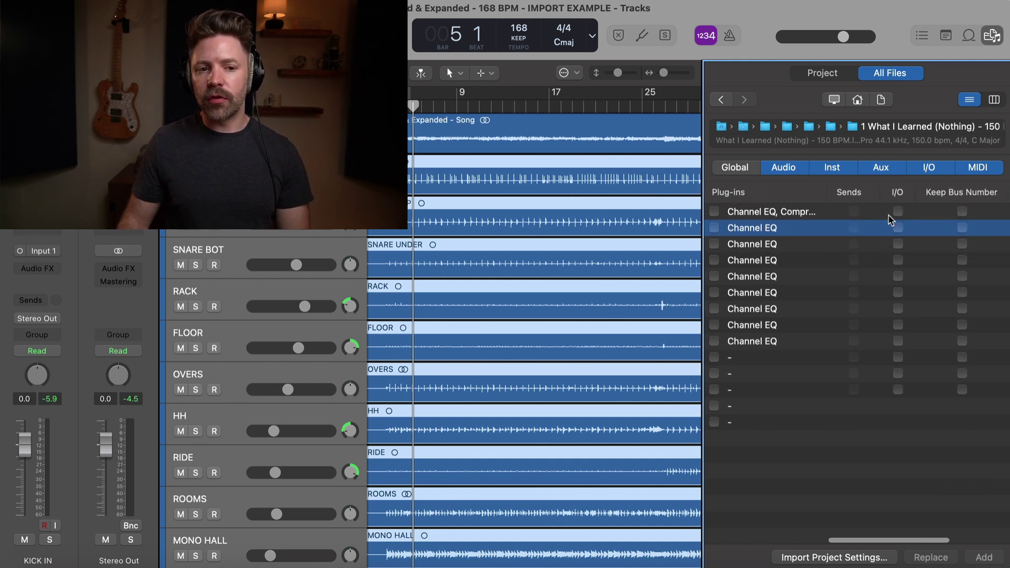
scroll(897, 249, right, 3)
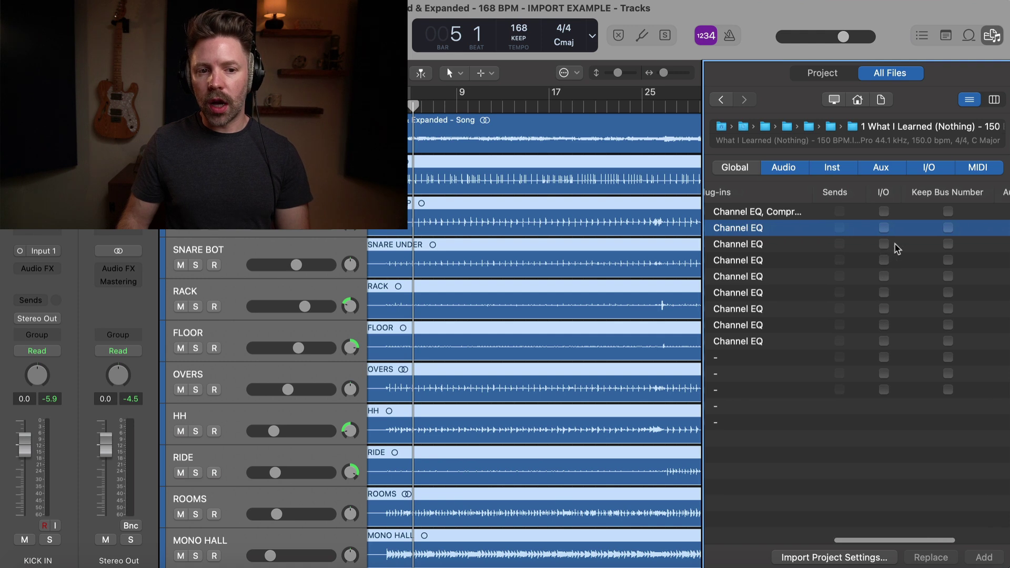
scroll(886, 245, right, 2)
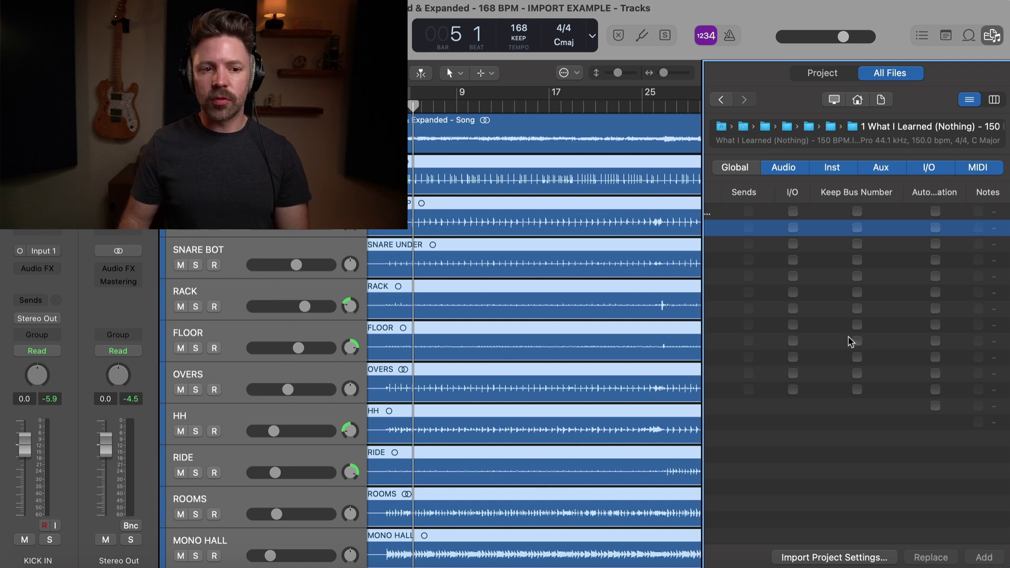
scroll(851, 342, left, 2)
scroll(784, 264, left, 3)
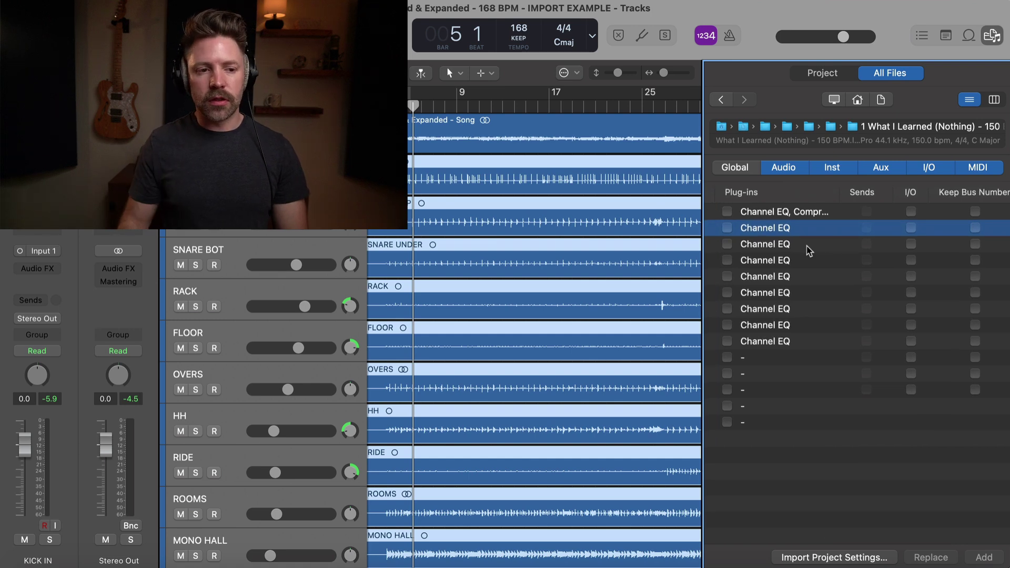
scroll(799, 249, left, 4)
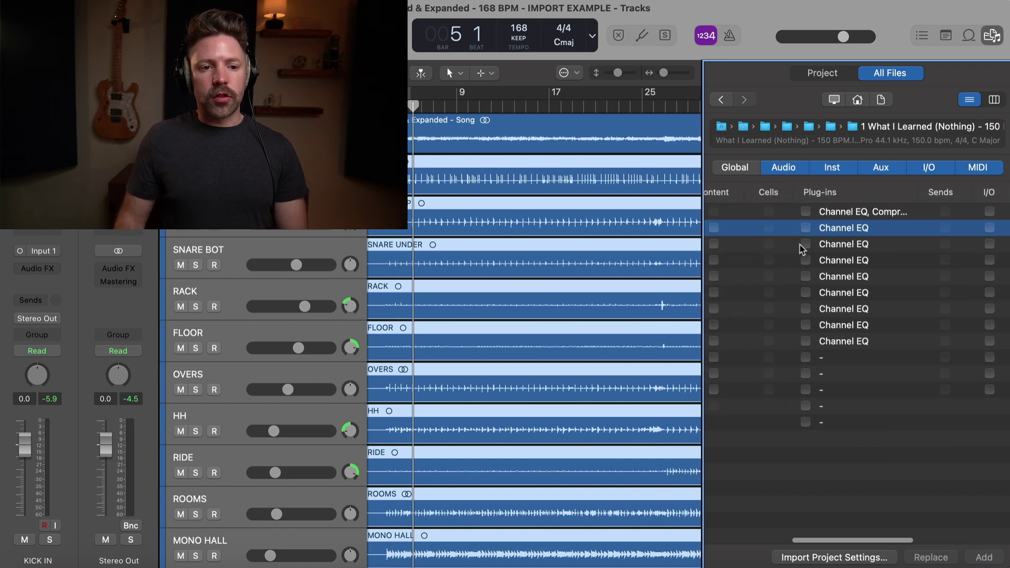
scroll(809, 248, left, 2)
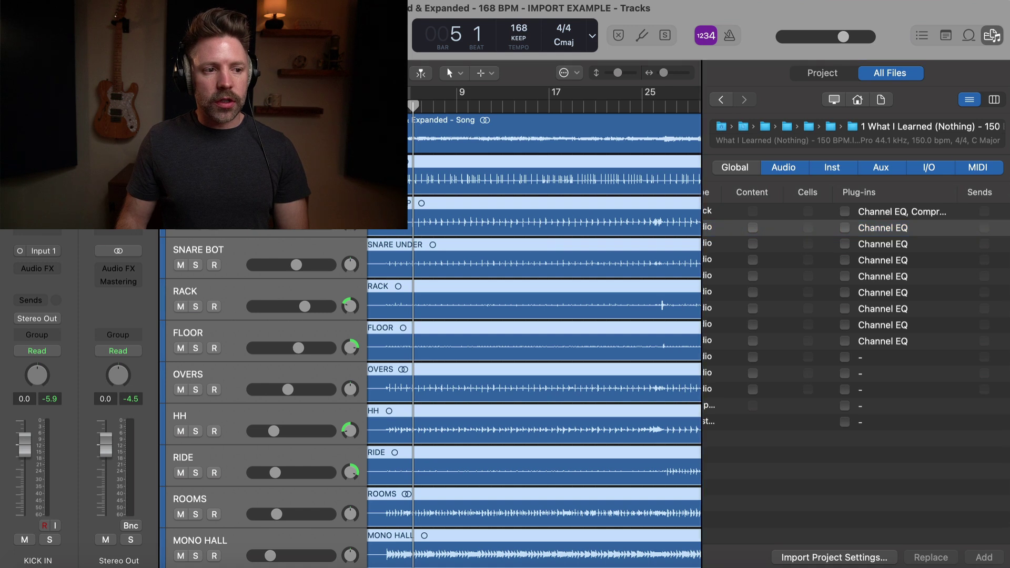
click(351, 231)
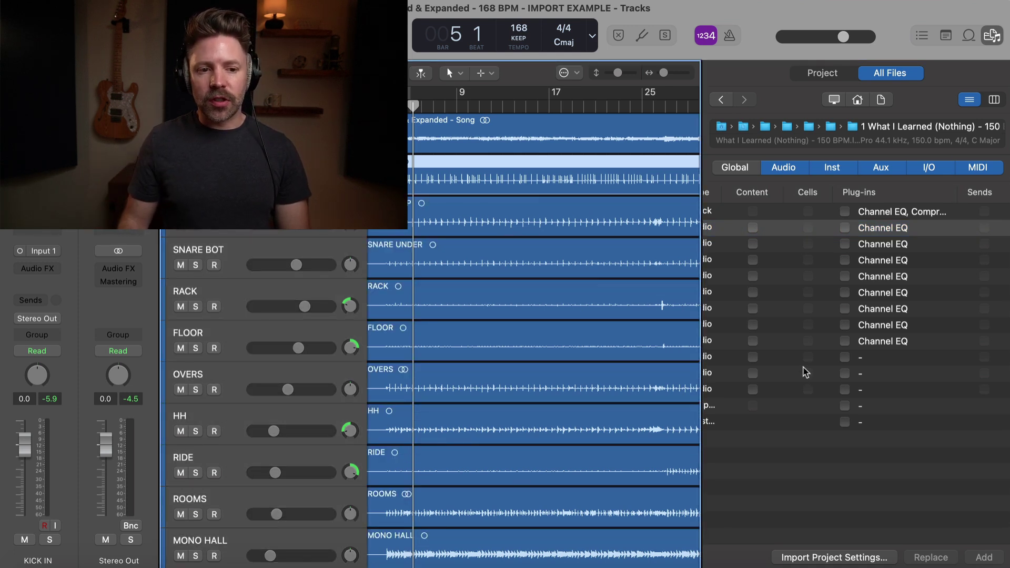
- Select the twelve audio track rows, tick their Plug-ins boxes and Replace the project's plug-ins
click(803, 342)
scroll(737, 346, left, 2)
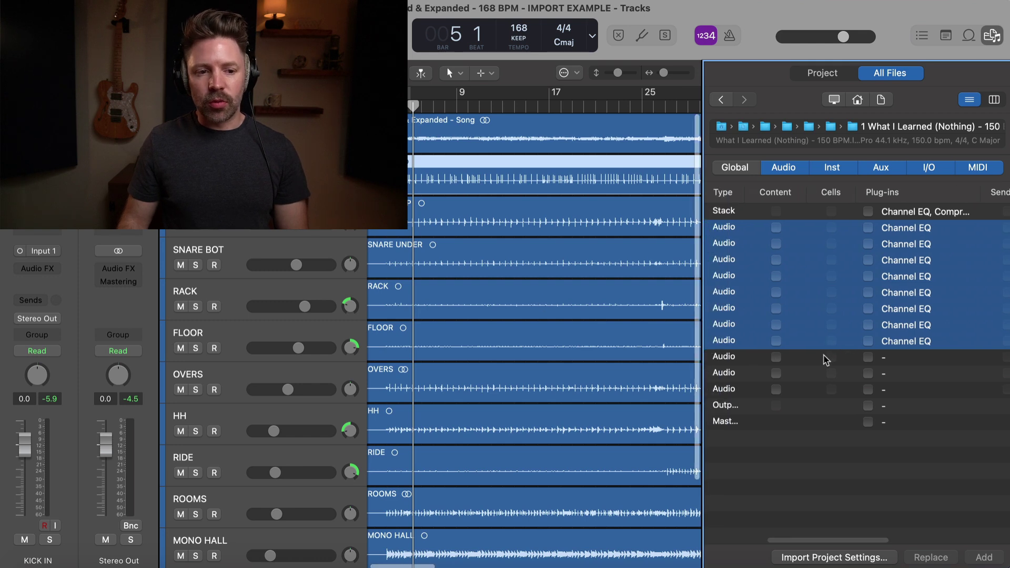
shift+click(800, 389)
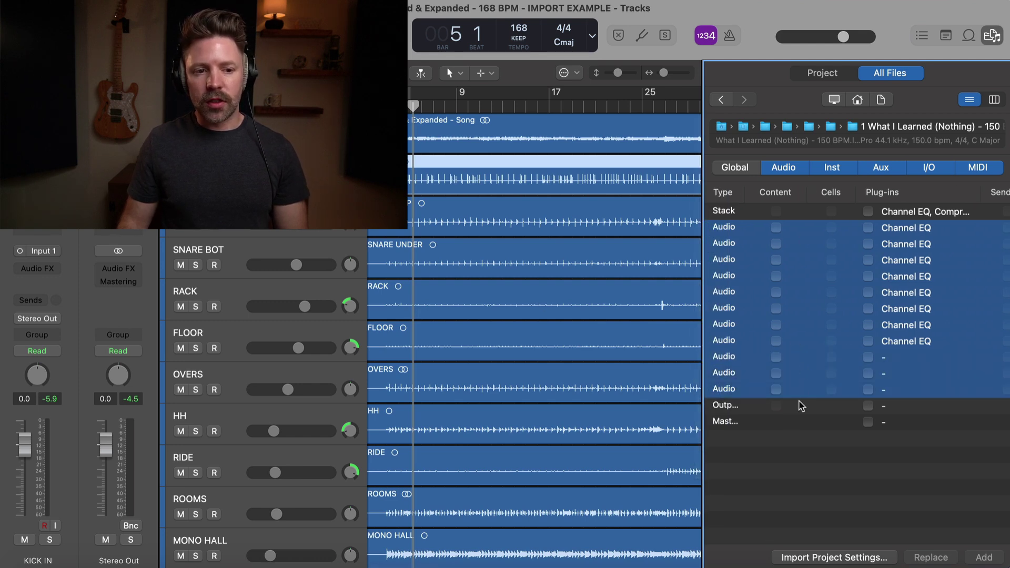
scroll(804, 406, left, 3)
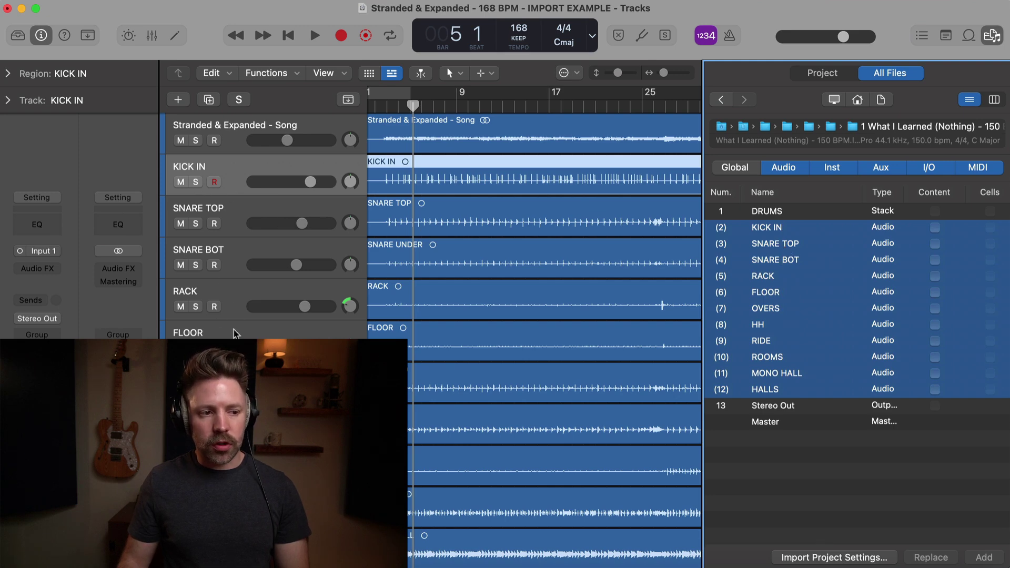
scroll(234, 310, down, 5)
key(super+a)
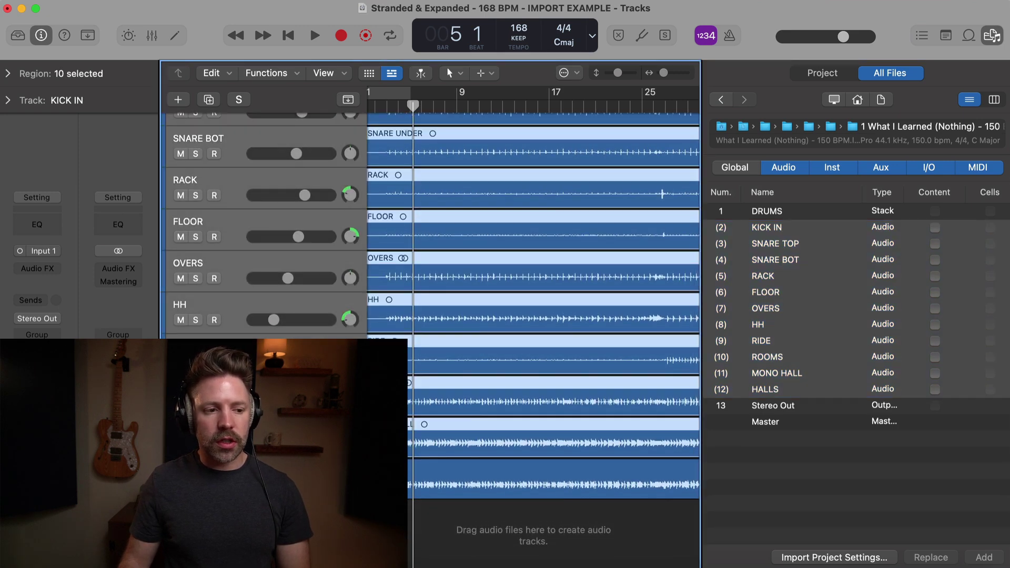
scroll(905, 257, right, 4)
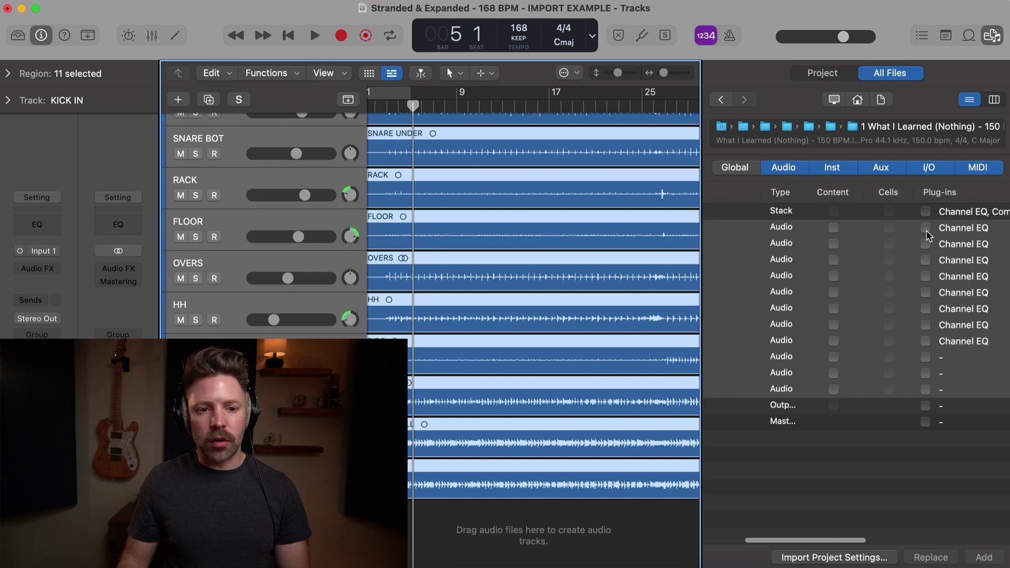
alt+click(925, 227)
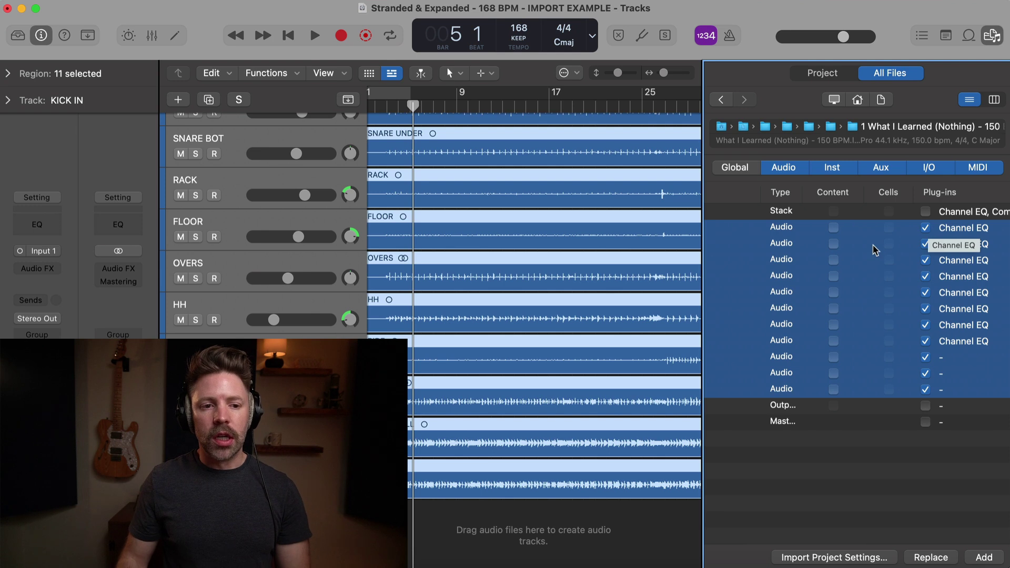
scroll(852, 268, left, 4)
click(947, 558)
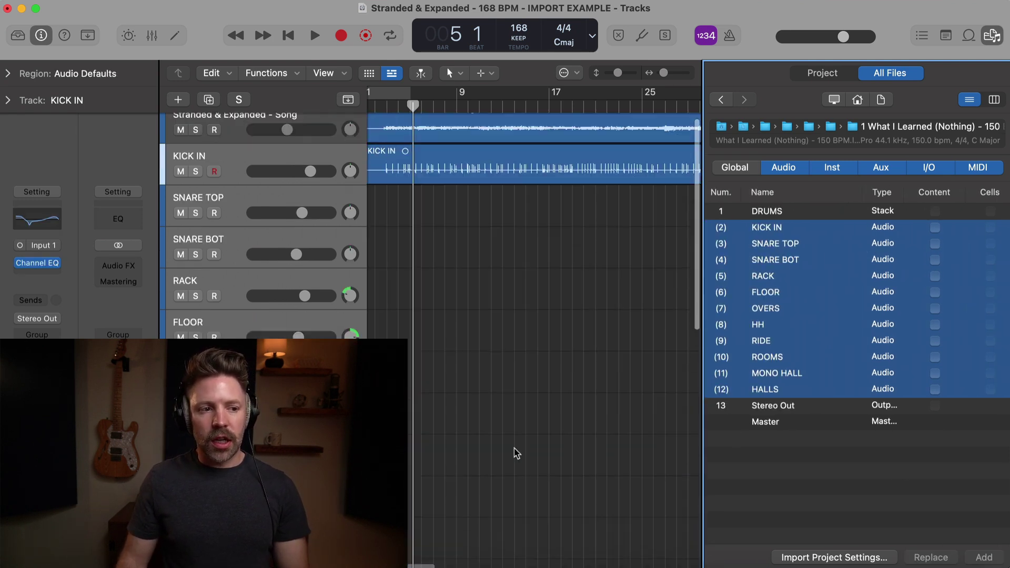
- Select only the KICK IN track in the project
scroll(516, 442, down, 5)
scroll(516, 437, up, 5)
key(super+a)
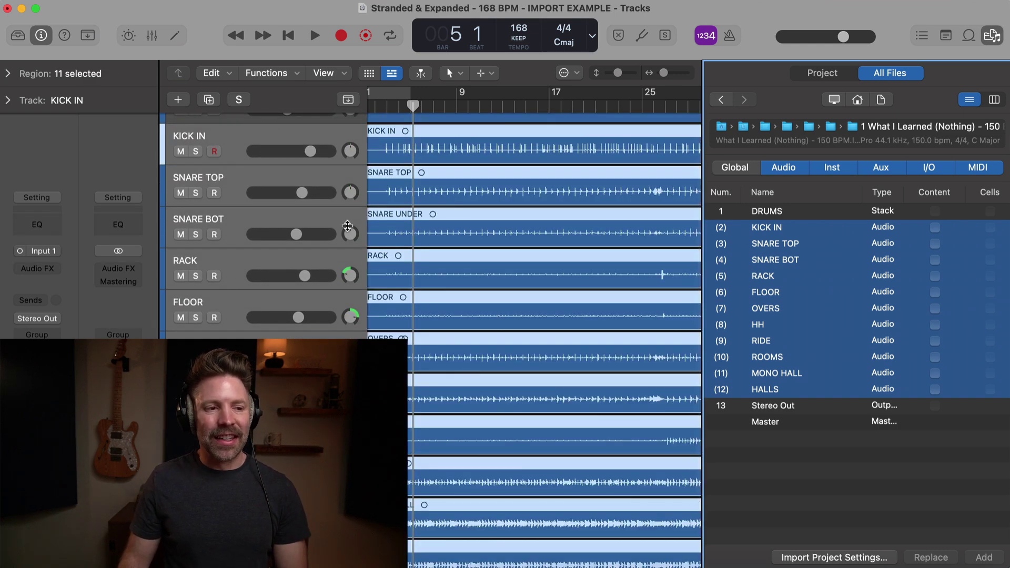
scroll(376, 252, up, 1)
click(236, 171)
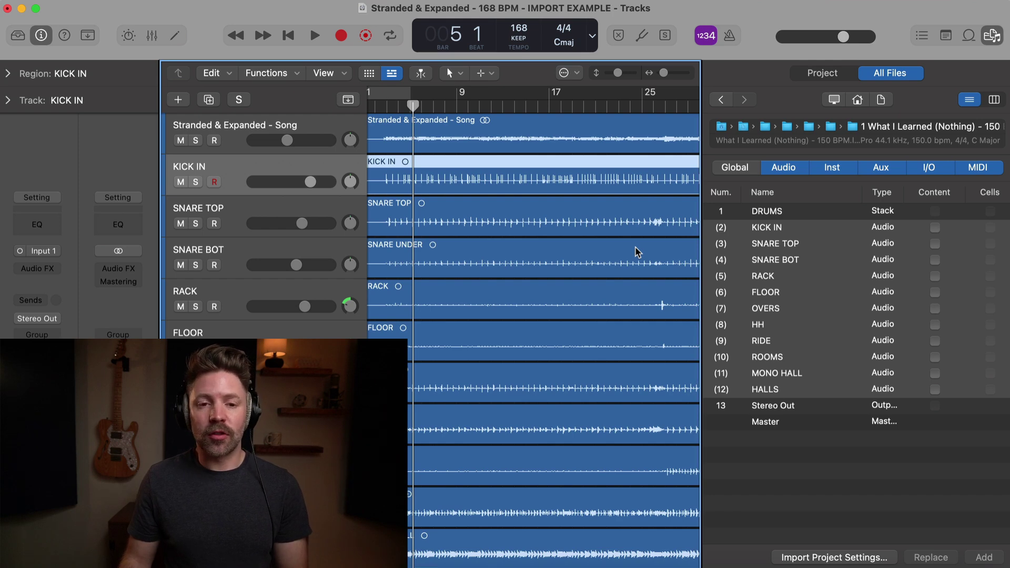
- Replace KICK IN's plug-ins with the Channel EQ from the imported KICK IN track
scroll(637, 252, right, 3)
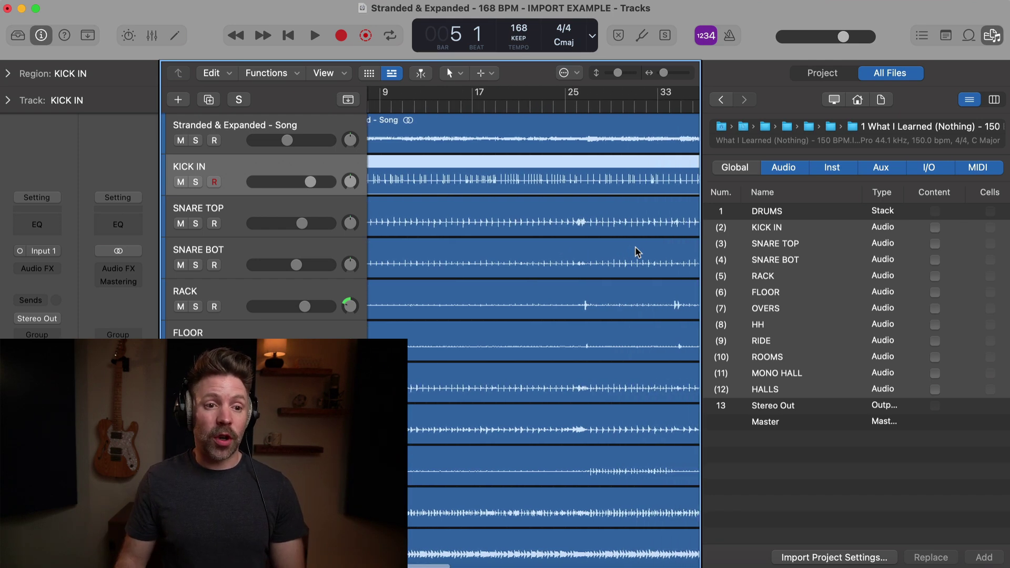
click(800, 233)
key(super+a)
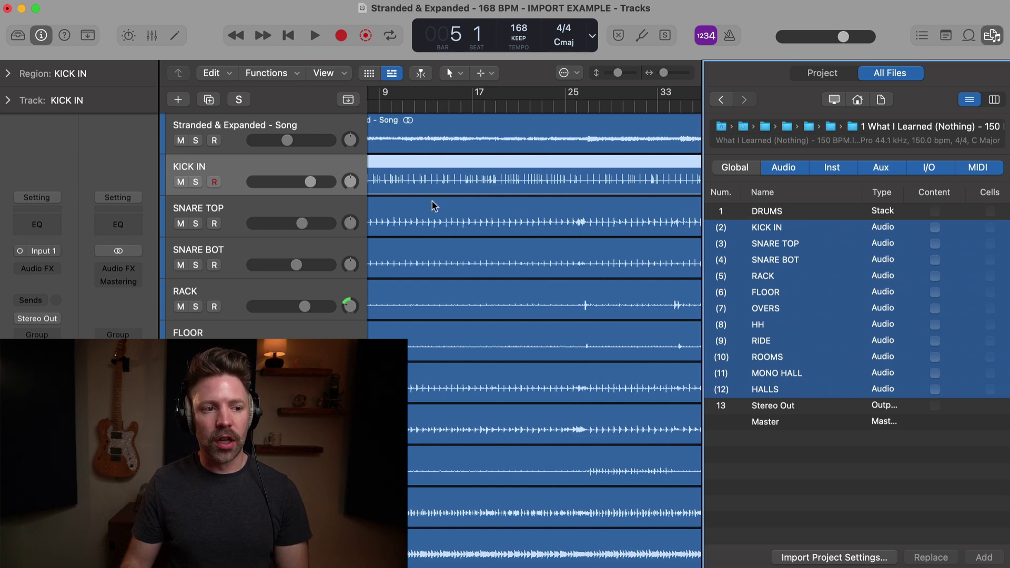
click(249, 206)
click(542, 187)
click(789, 234)
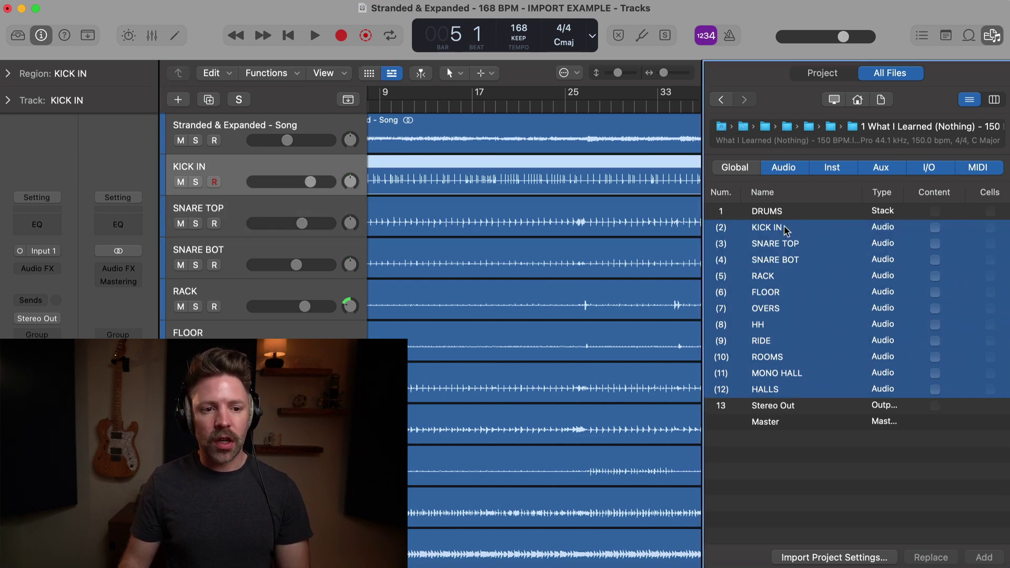
click(789, 234)
scroll(888, 233, right, 5)
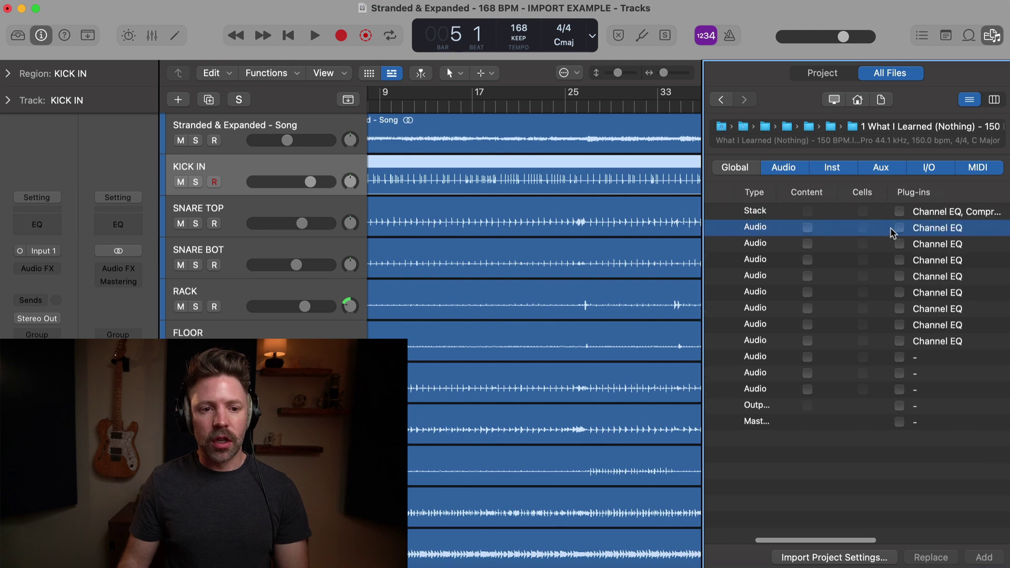
click(899, 228)
click(946, 557)
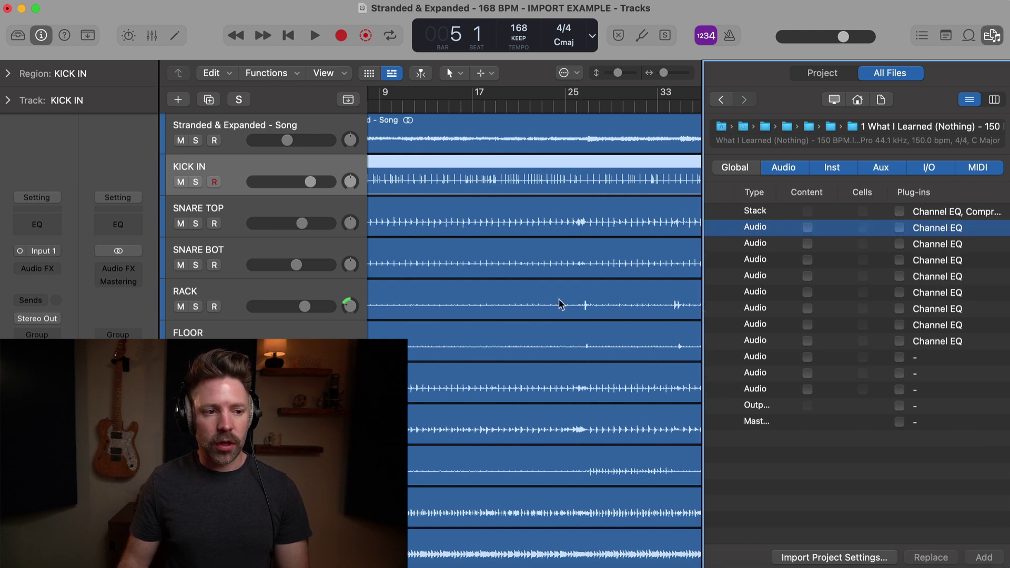
- Put the imported Channel EQ on SNARE TOP and SNARE BOT, and mark the EQ for RACK
click(243, 212)
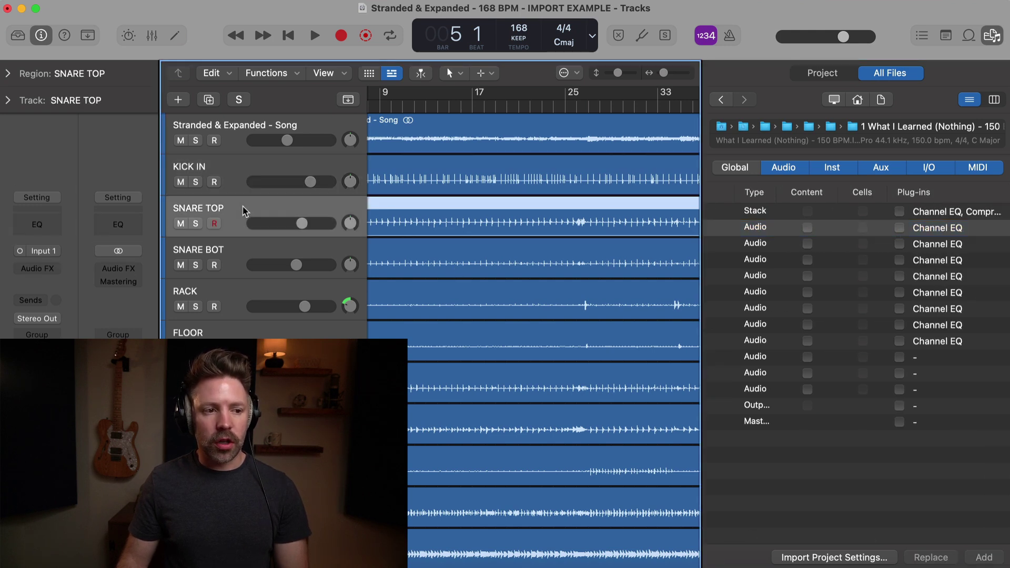
click(900, 243)
click(940, 561)
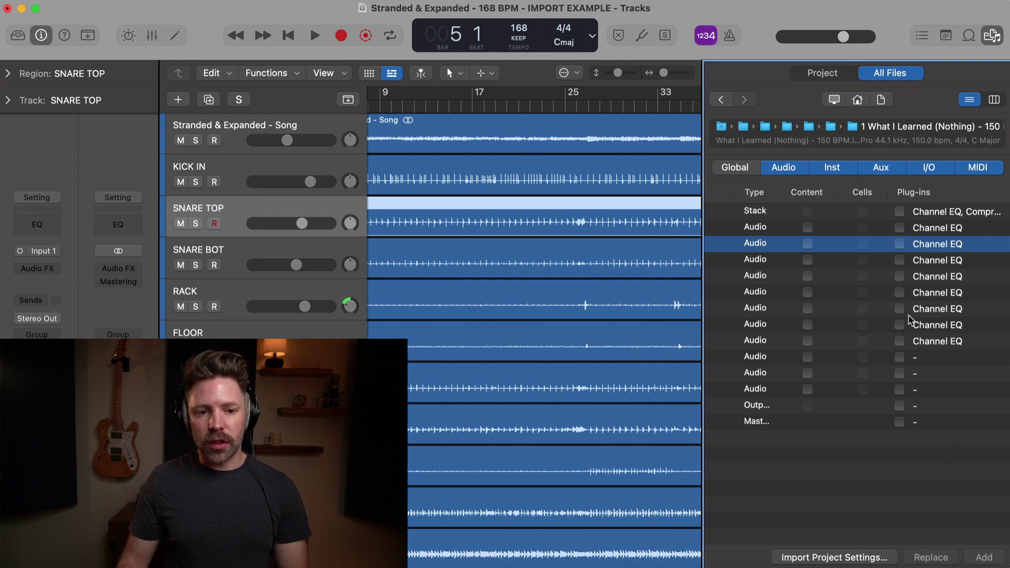
click(293, 252)
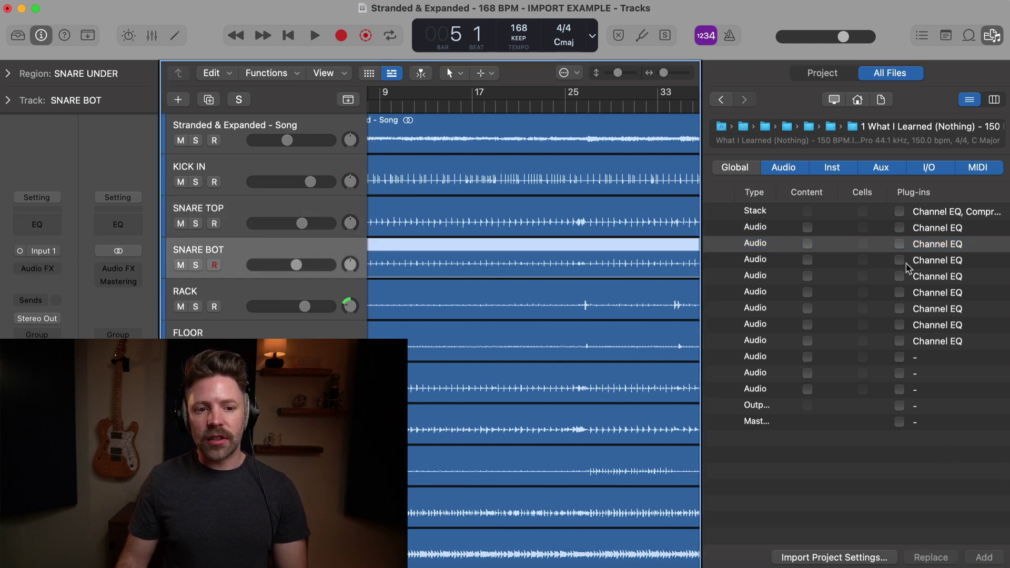
click(901, 263)
click(930, 559)
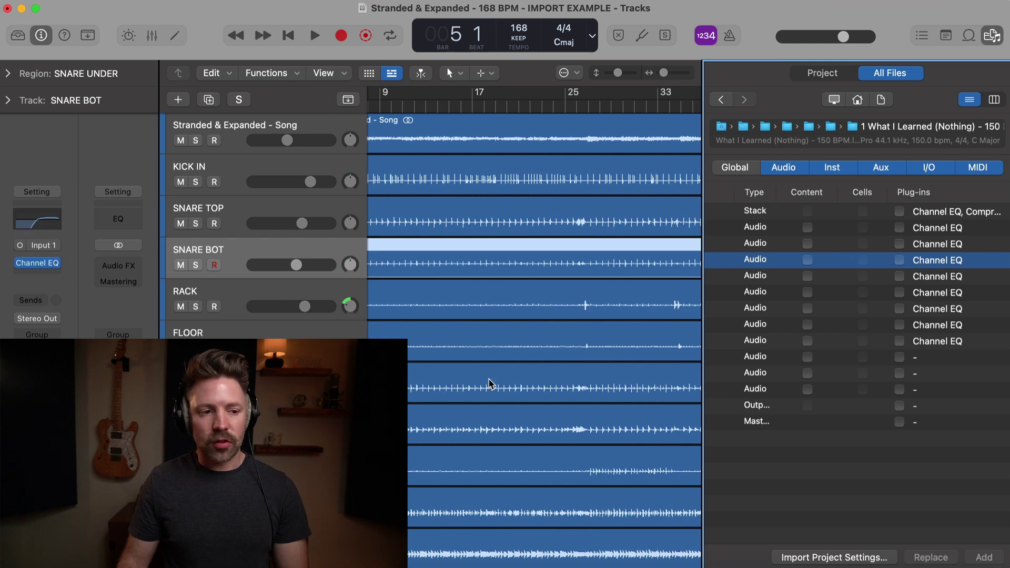
click(241, 302)
click(898, 278)
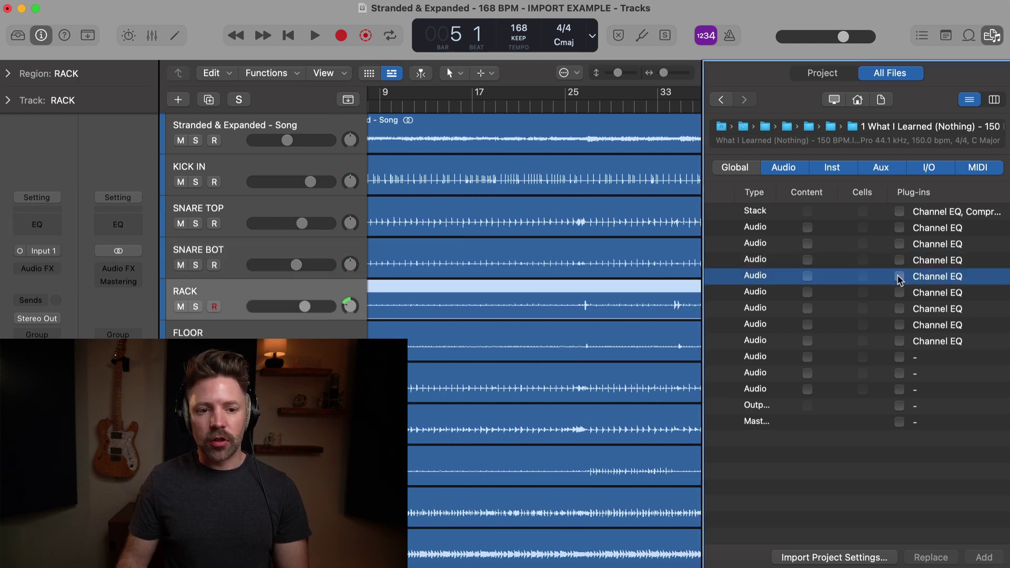
- After checking the mixer, select all eleven drum tracks from KICK IN and make a Summing Stack
key(x)
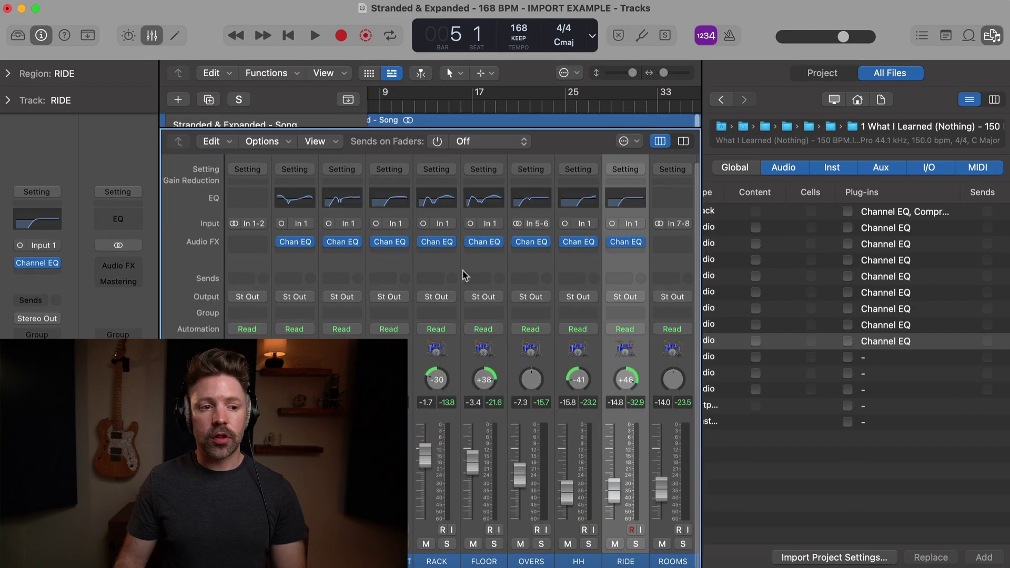
key(x)
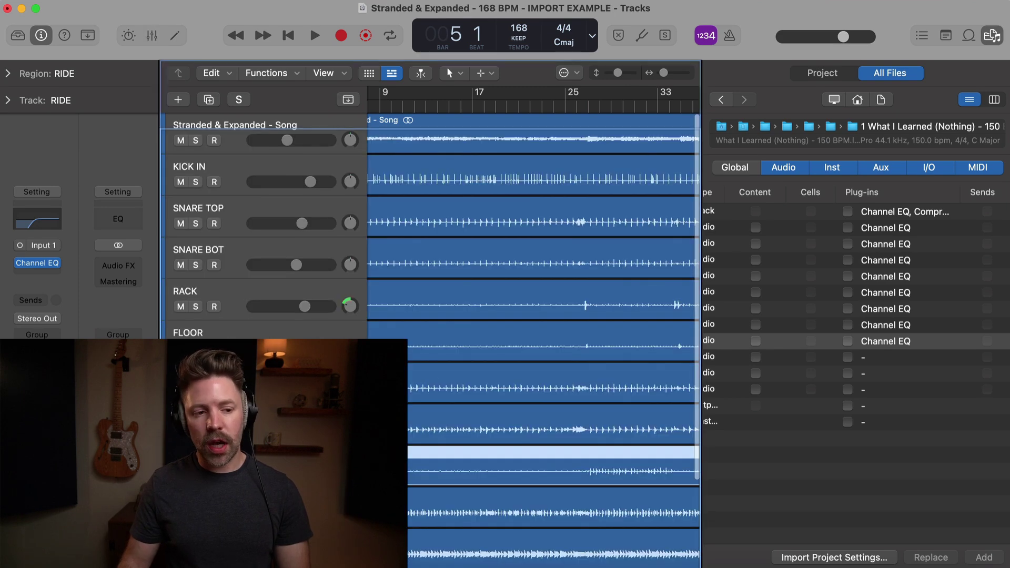
scroll(786, 247, left, 3)
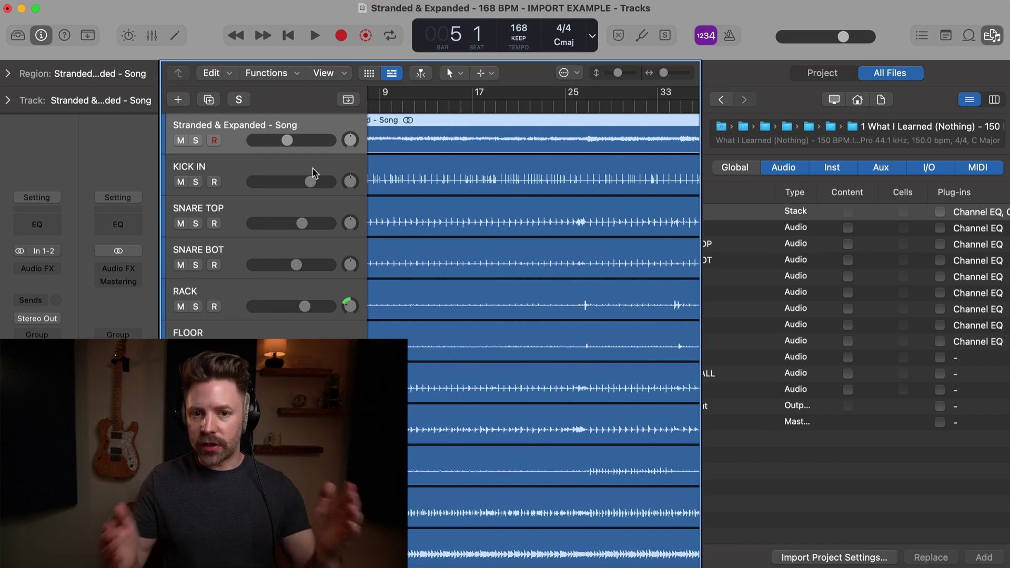
click(268, 179)
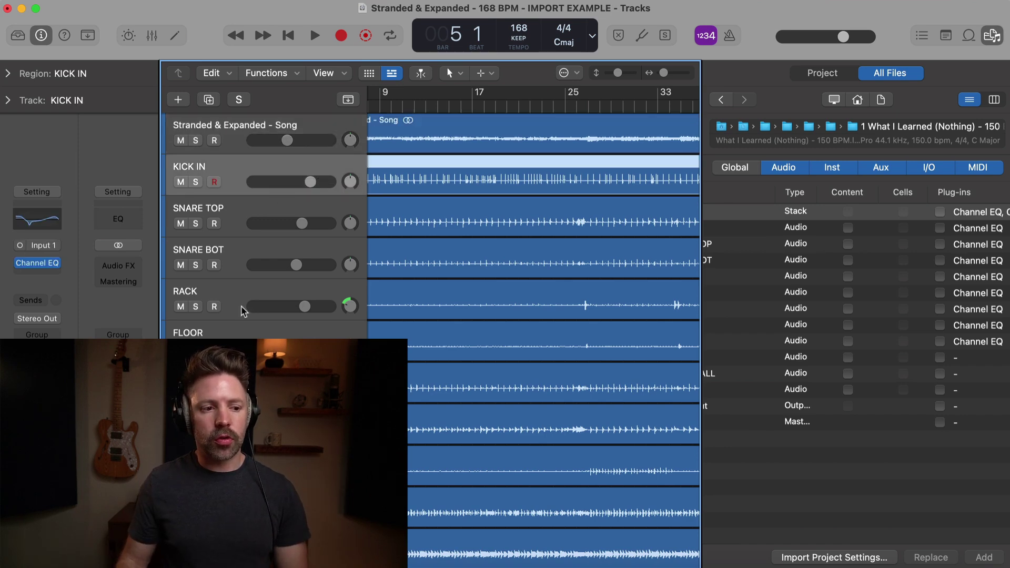
scroll(244, 309, down, 3)
key(super+a)
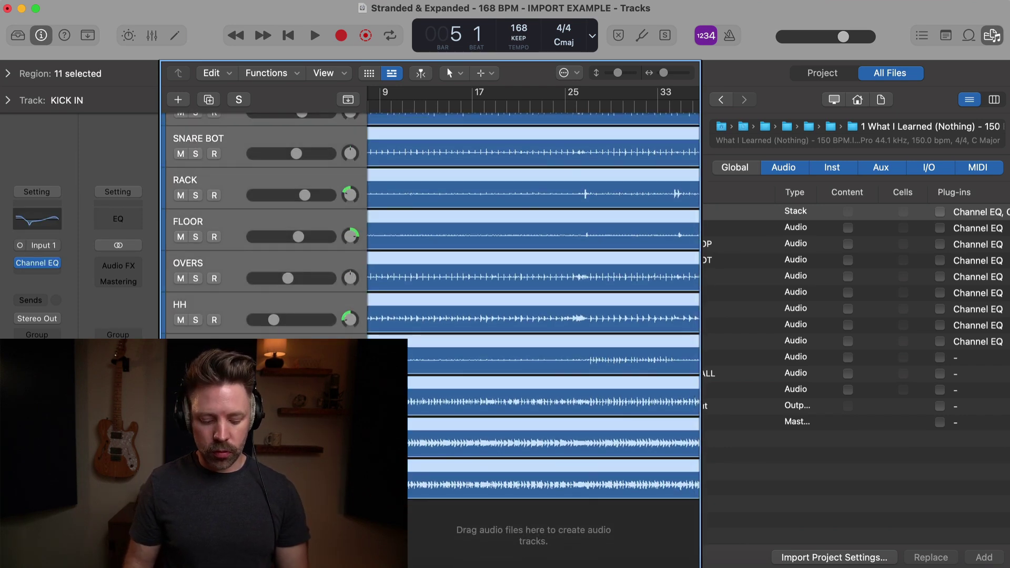
key(super+shift+d)
key(Return)
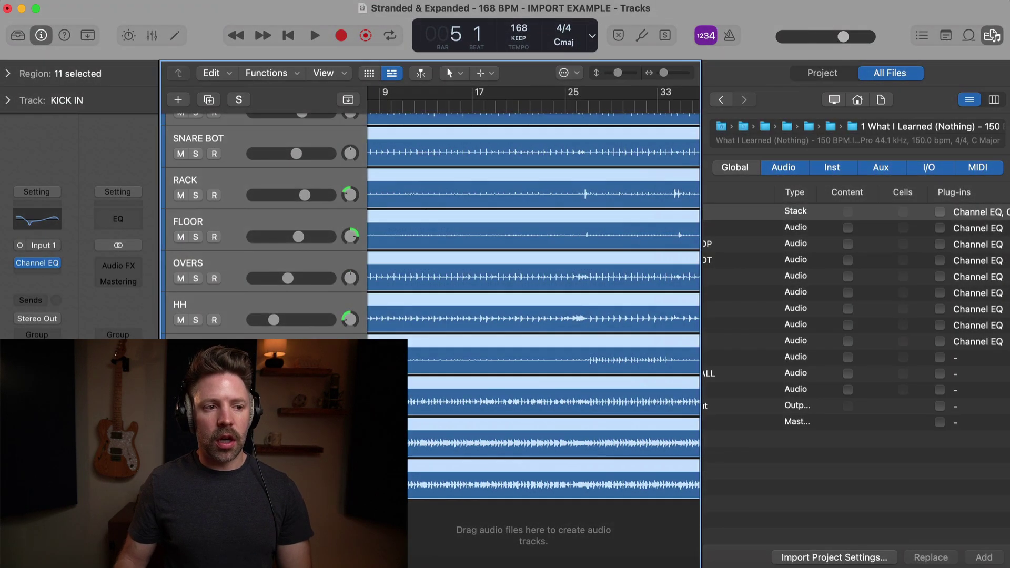
- Collapse the drum stack and add the other project's stack Channel EQ and Compressor as a new track
click(178, 175)
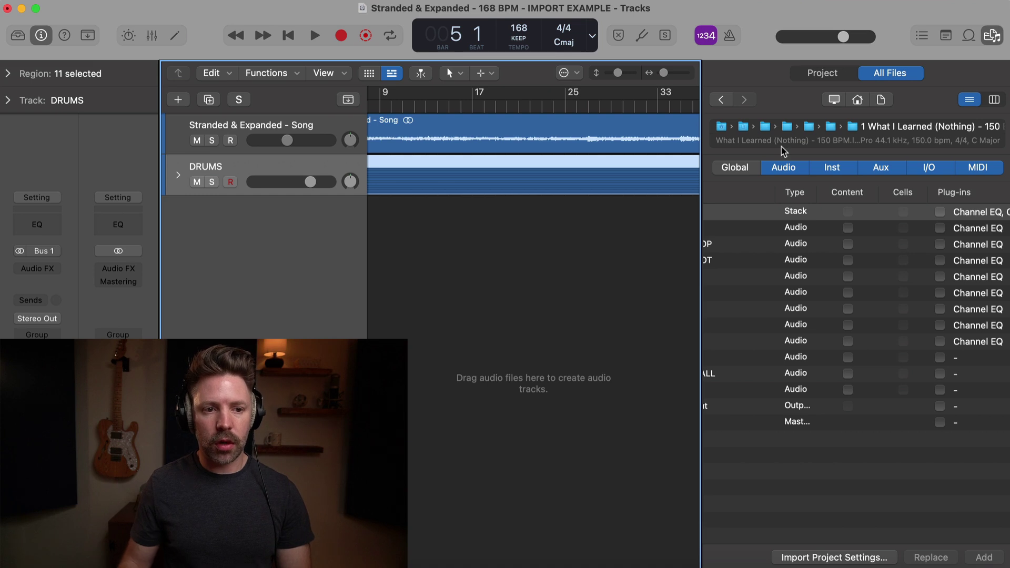
click(939, 213)
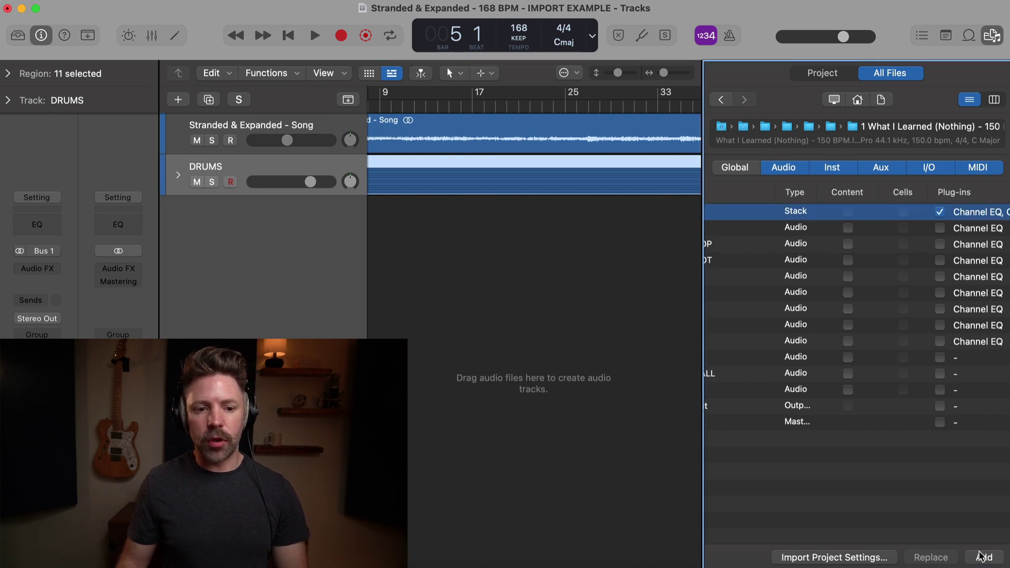
click(985, 558)
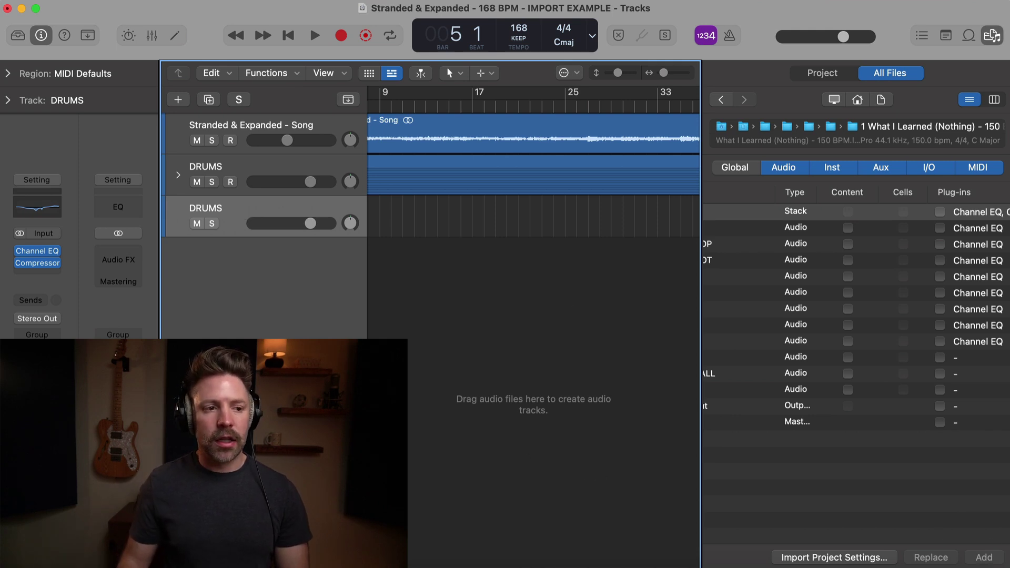
key(x)
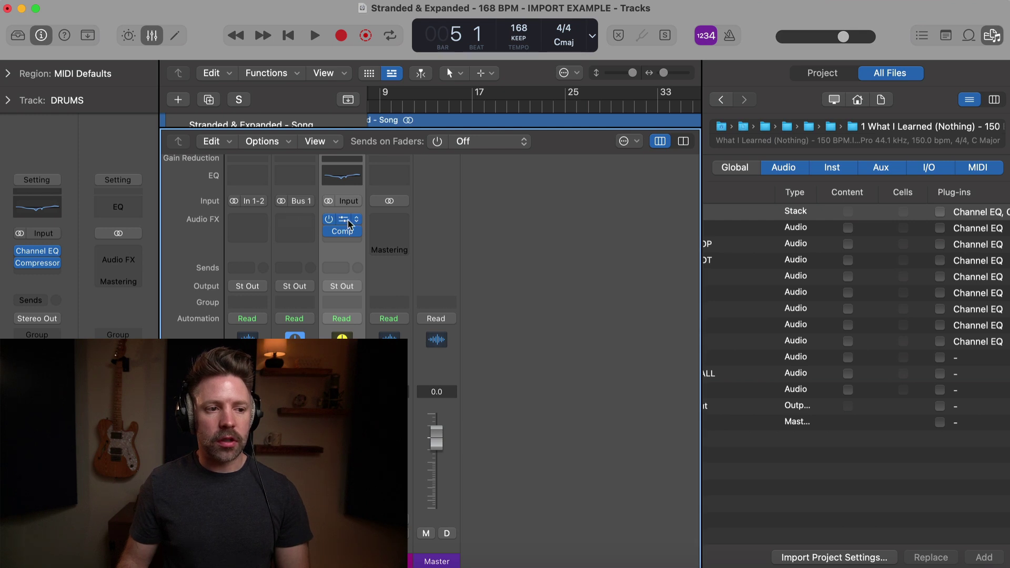
- Move Channel EQ and Compressor onto the DRUMS stack, delete the extra imported track, and close the browser
drag(307, 225, 289, 233)
key(super+BackSpace)
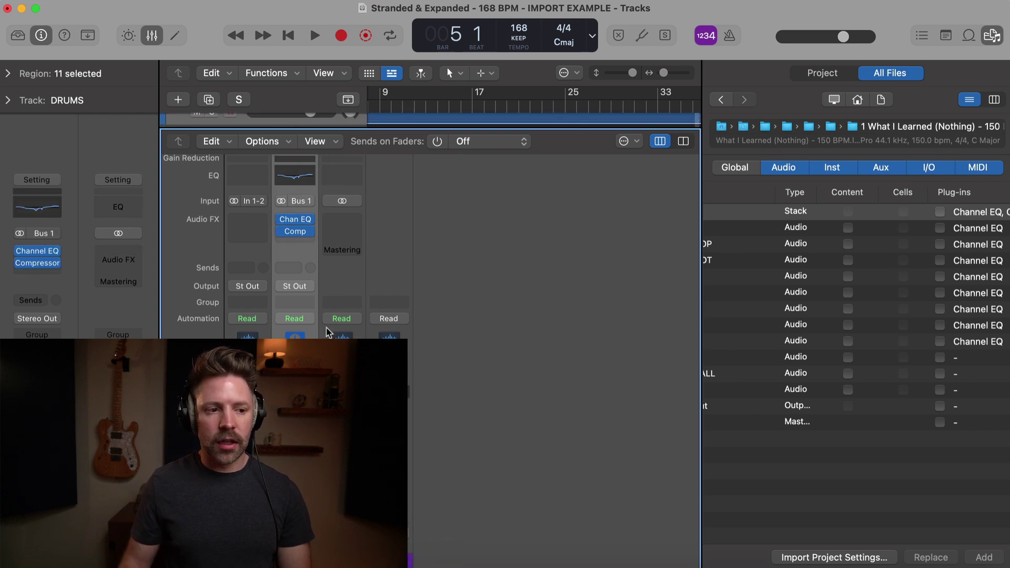
key(x)
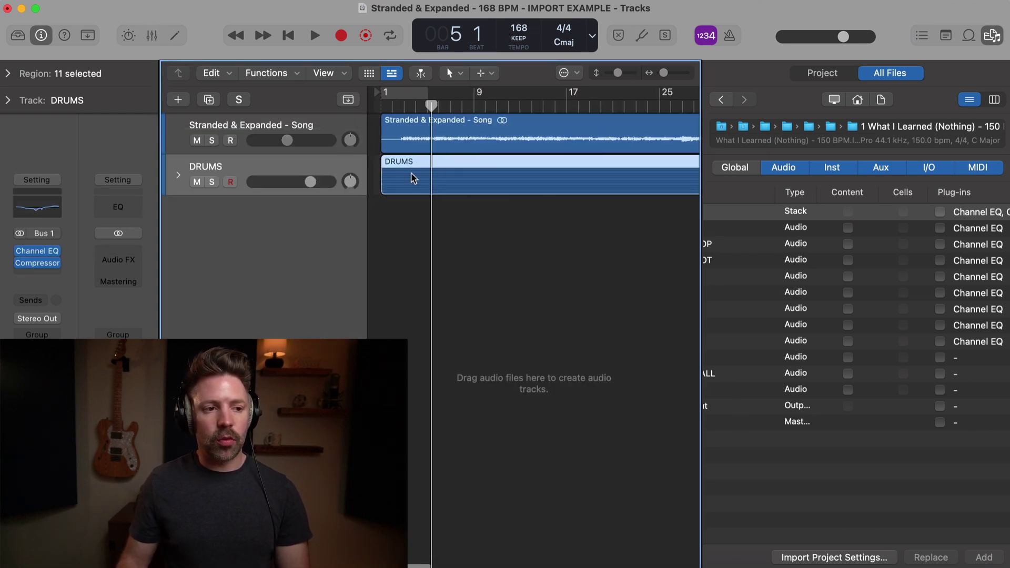
click(178, 175)
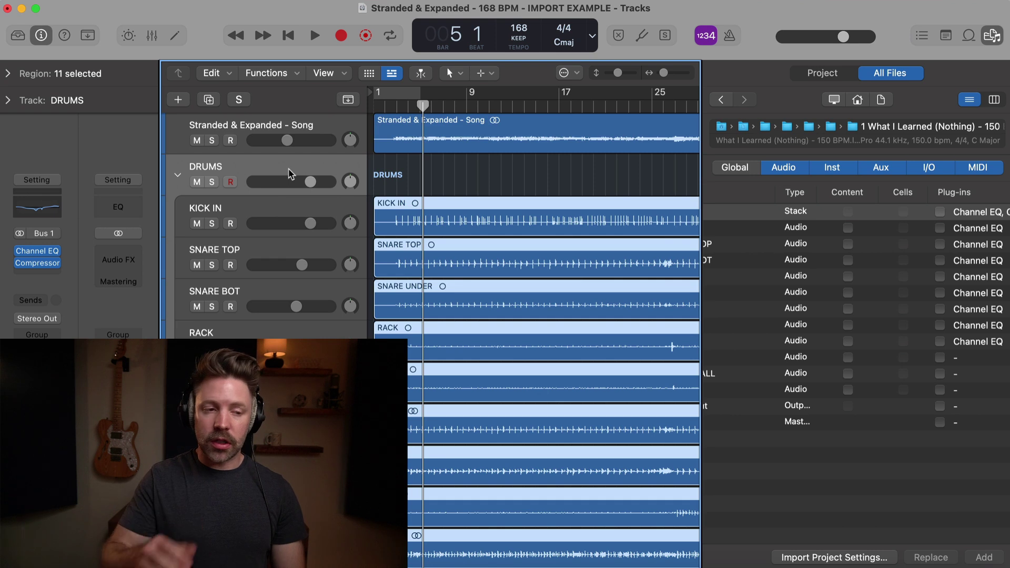
key(space)
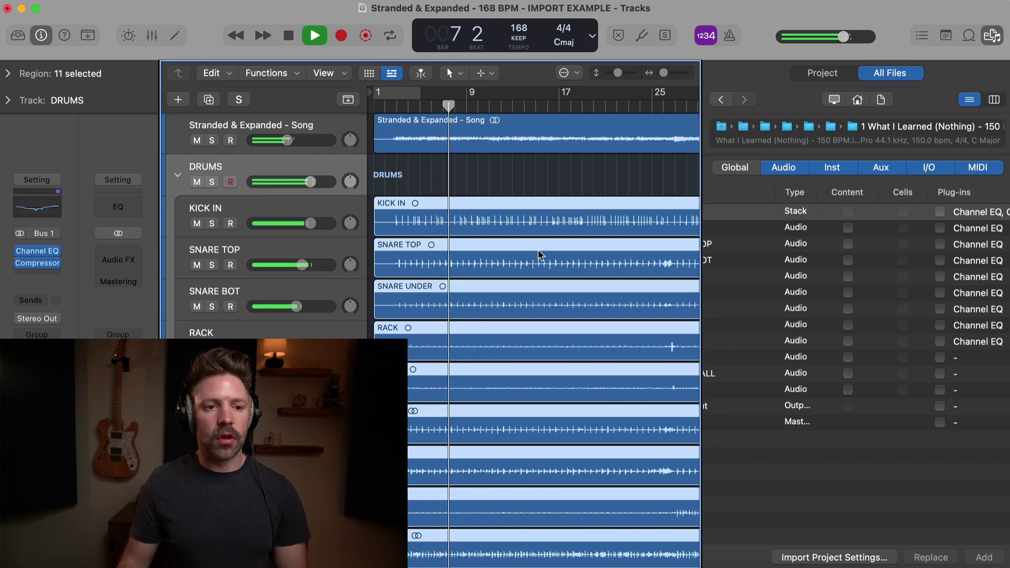
click(992, 35)
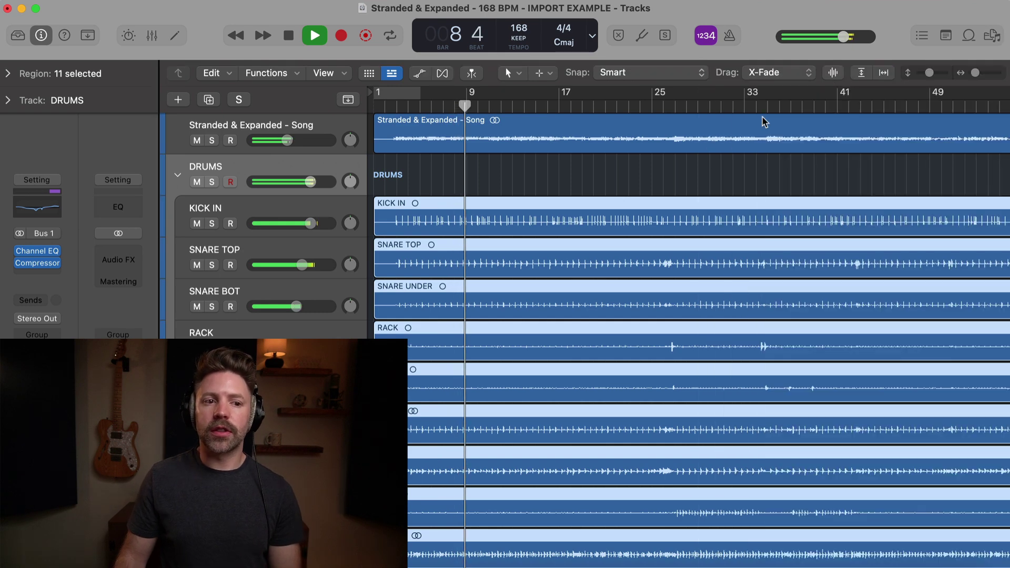
key(space)
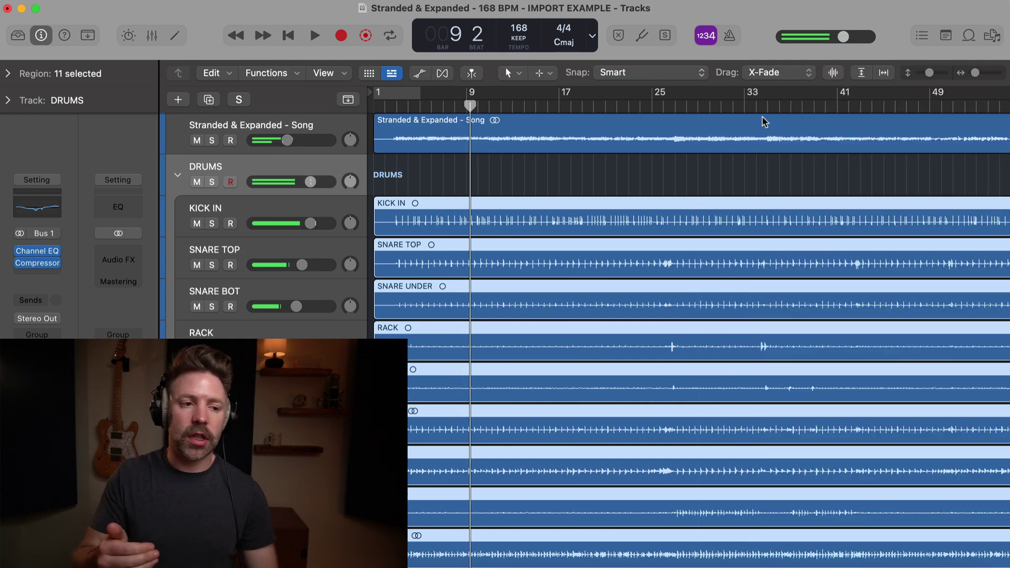